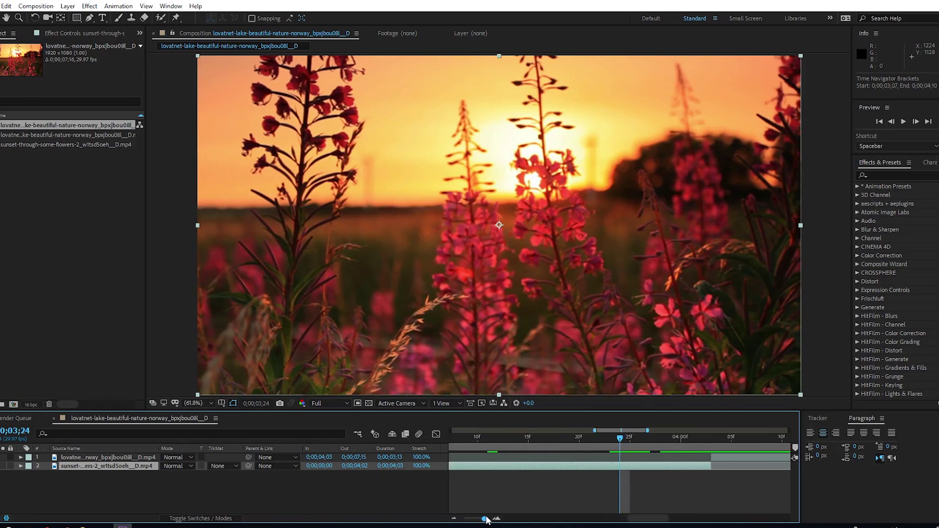
Step: Place the playhead at 0;00;03;28, a few frames before the end of the sunset flowers clip
drag(758, 438, 577, 441)
key(Page_Up)
key(Page_Up)
key(Page_Up)
key(Page_Up)
key(Page_Up)
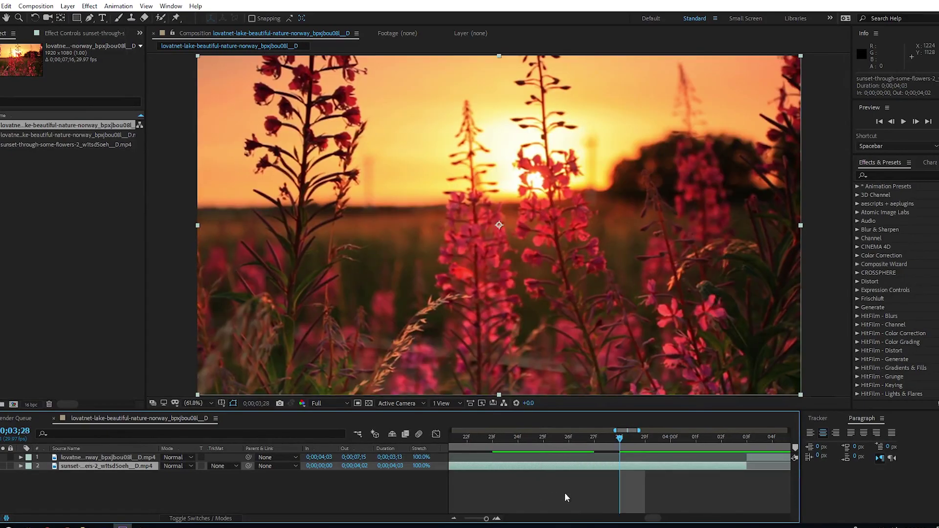
drag(486, 518, 486, 521)
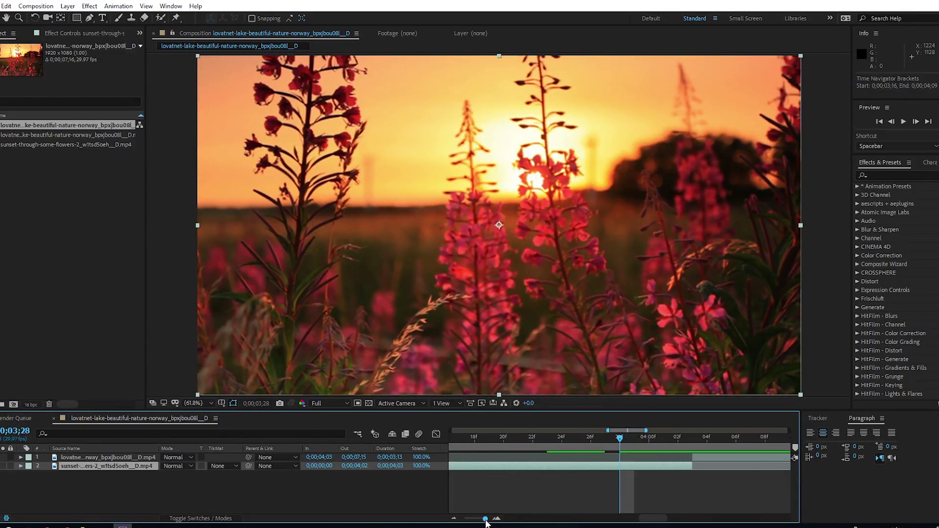
Step: Select the sunset flowers layer and search the effects for "shift"
click(113, 472)
click(104, 465)
key(comma)
click(894, 176)
text(shift)
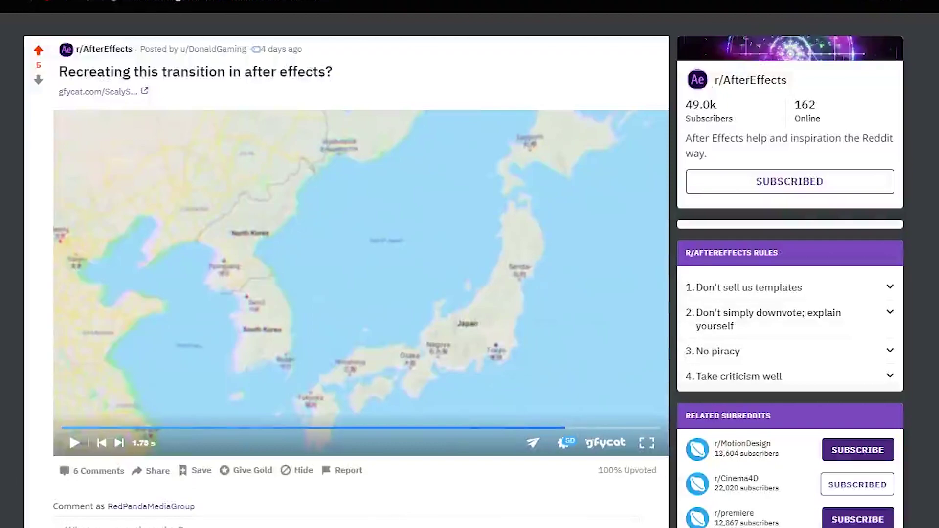
Step: Switch to the Reddit post and play through its reference video, pausing partway through the colour-split transition to examine it
click(75, 443)
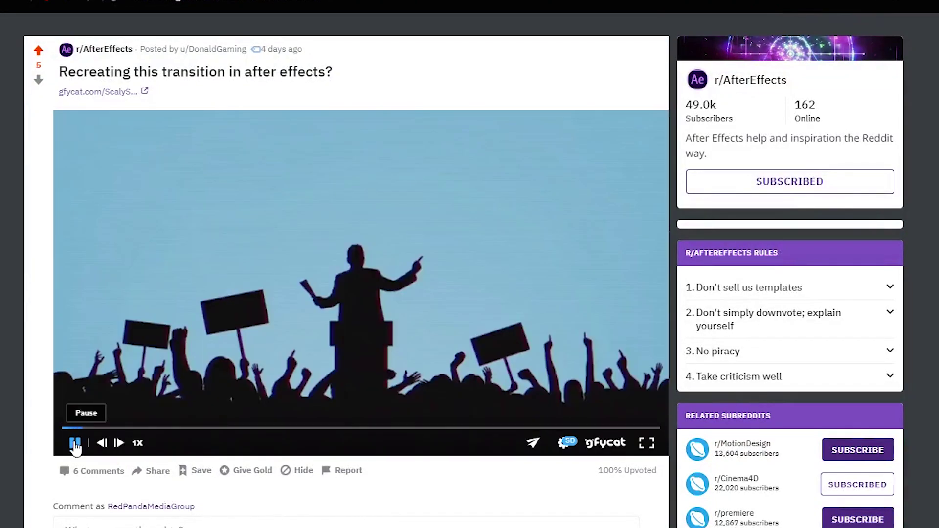
click(75, 444)
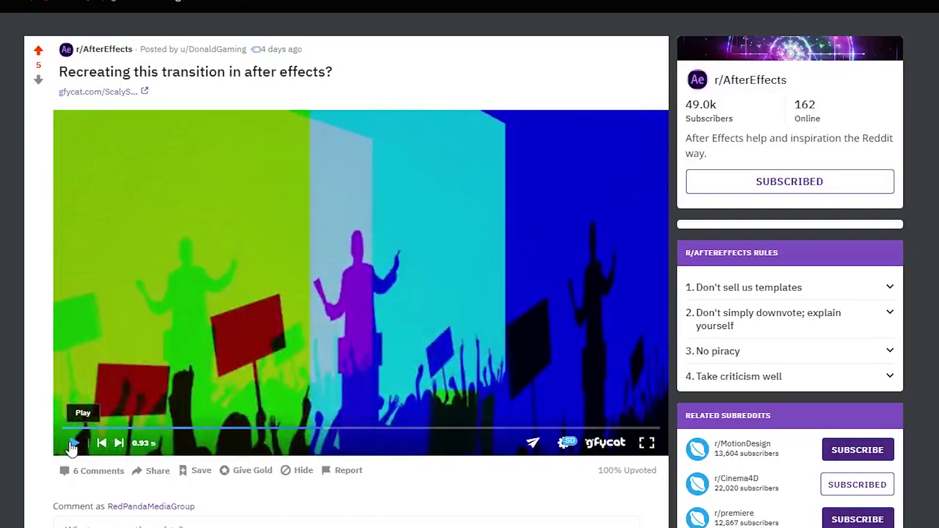
click(75, 444)
click(75, 444)
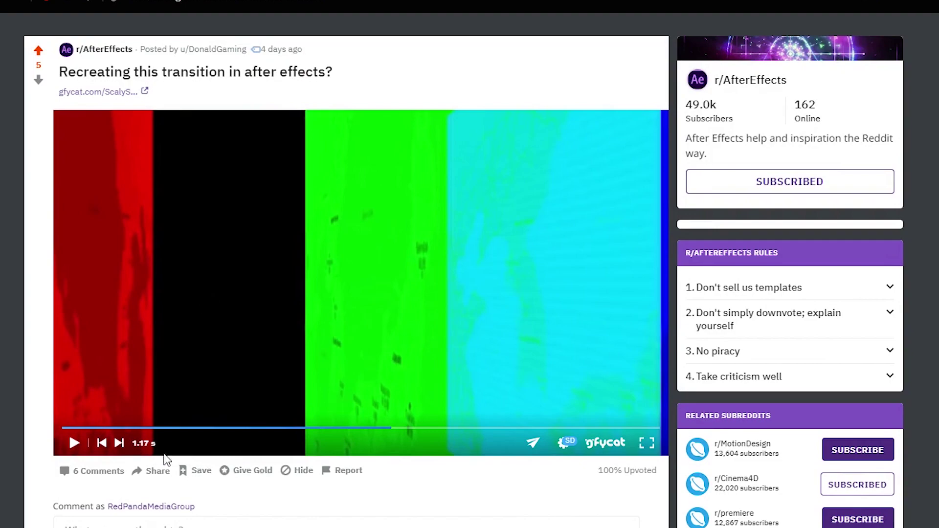
click(386, 429)
click(376, 430)
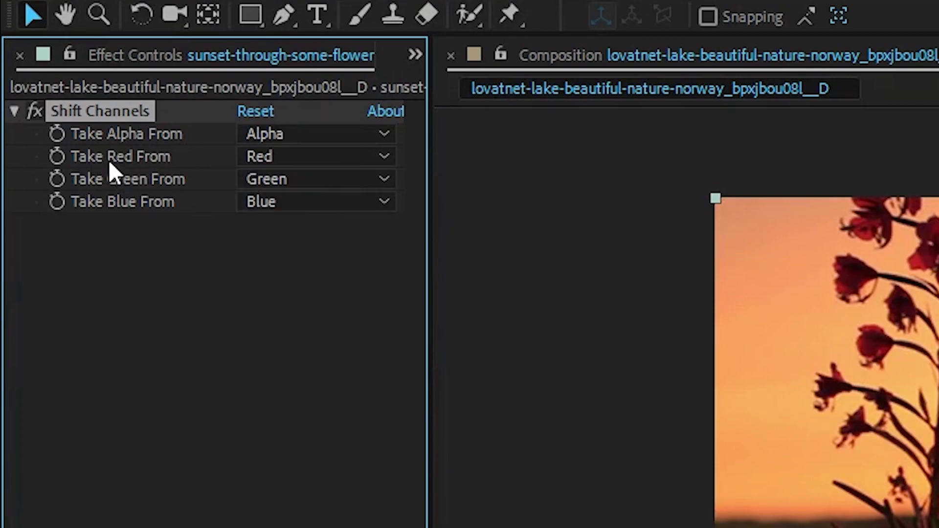
Step: In the sunset layer's Shift Channels effect, set Take Green From and Take Blue From to Full Off
click(266, 180)
click(341, 470)
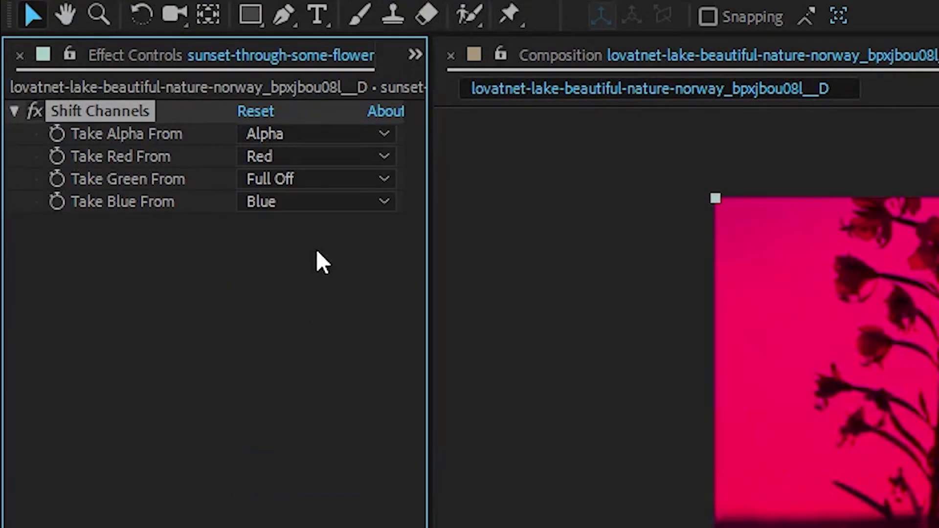
click(304, 203)
click(290, 491)
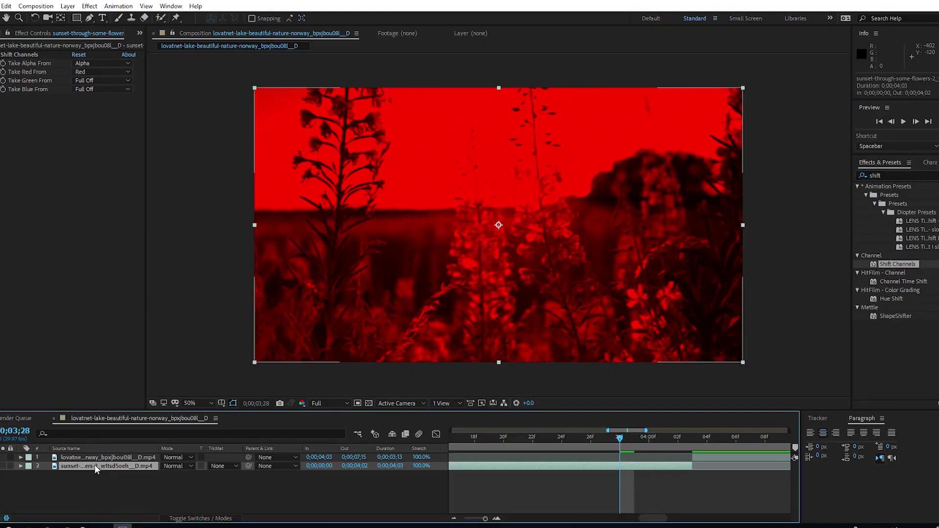
Step: Duplicate the red-channel sunset layer and set the copy's Take Green From to Green and Take Red From to Full Off
key(ctrl+d)
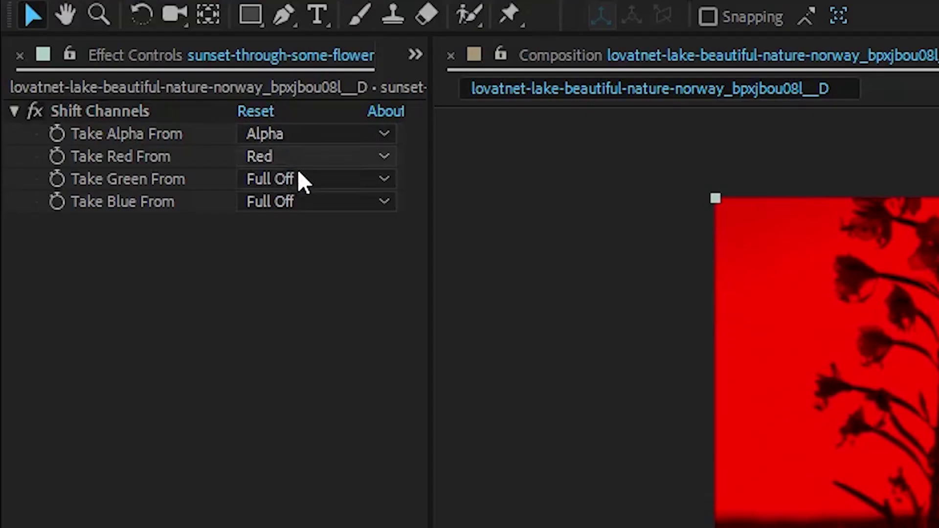
click(95, 81)
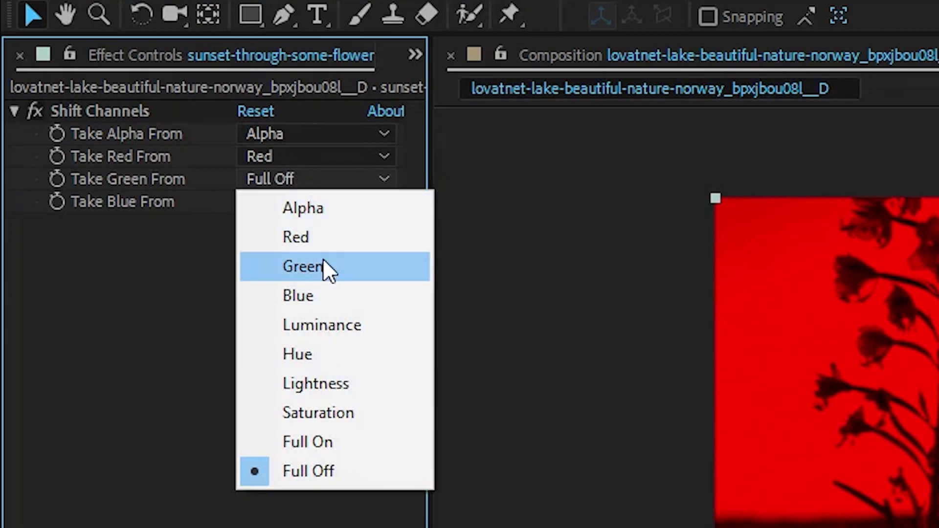
click(303, 266)
click(277, 160)
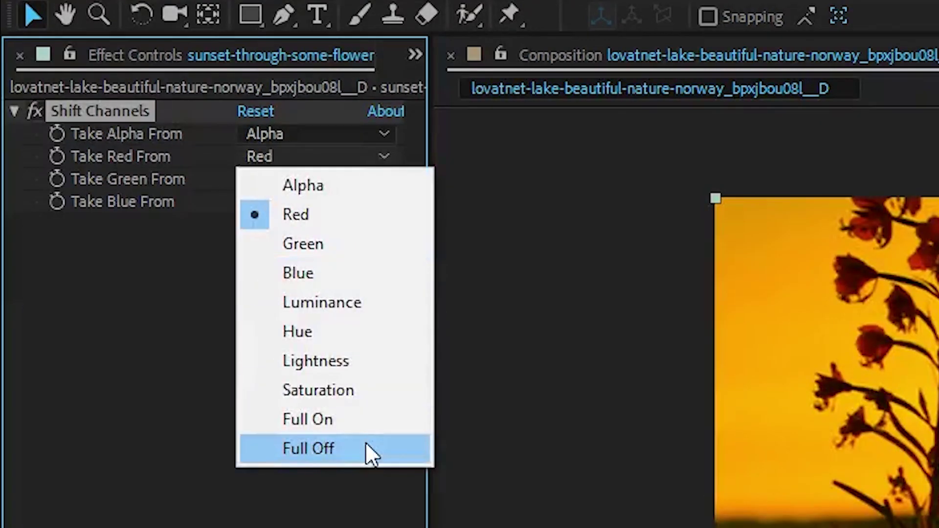
click(366, 442)
Step: Duplicate the green-channel sunset layer and set the copy's Take Blue From to Blue and Take Green From to Full Off
click(100, 469)
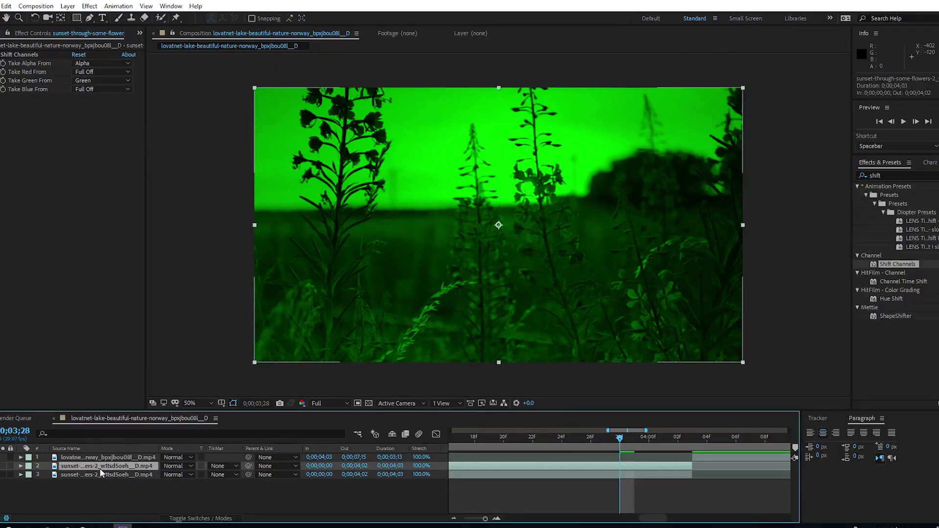
key(ctrl+d)
click(90, 89)
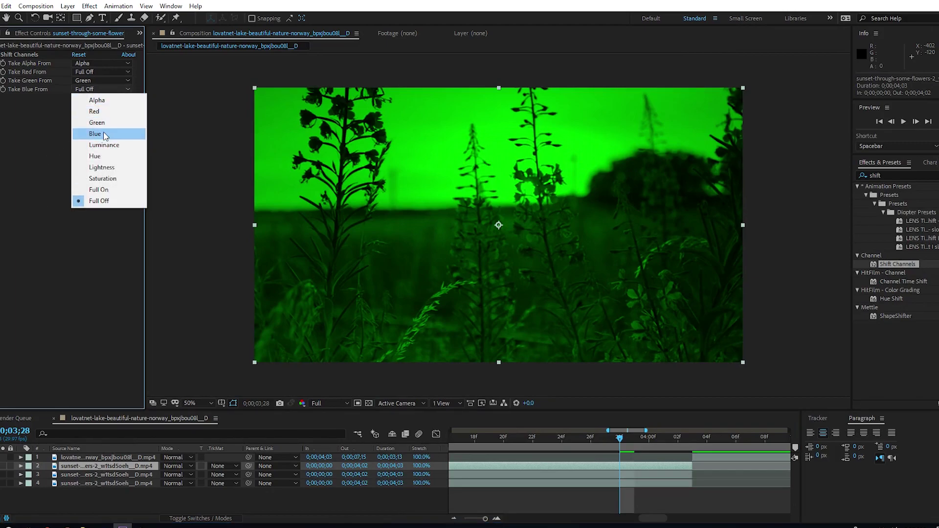
click(104, 135)
click(88, 81)
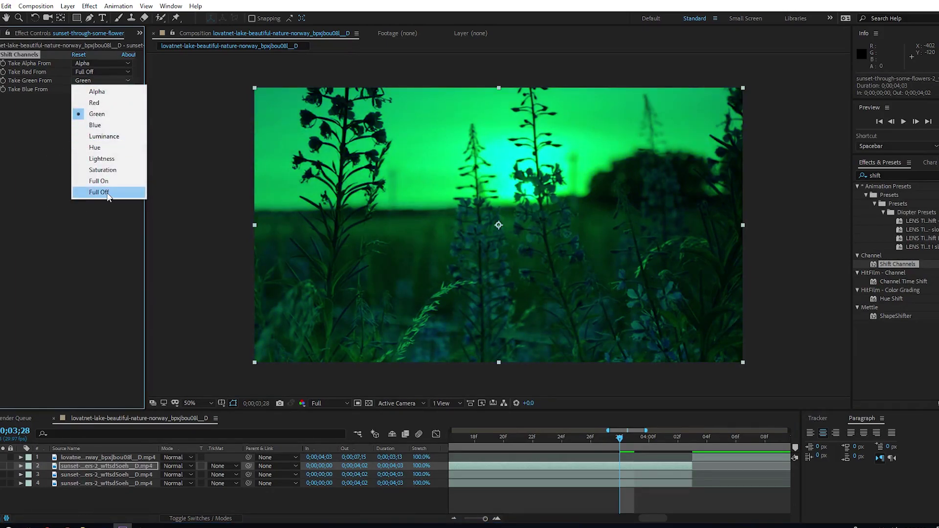
click(100, 192)
Step: Set the blending mode of all three sunset channel layers to Add and inspect the combined image
shift+click(113, 484)
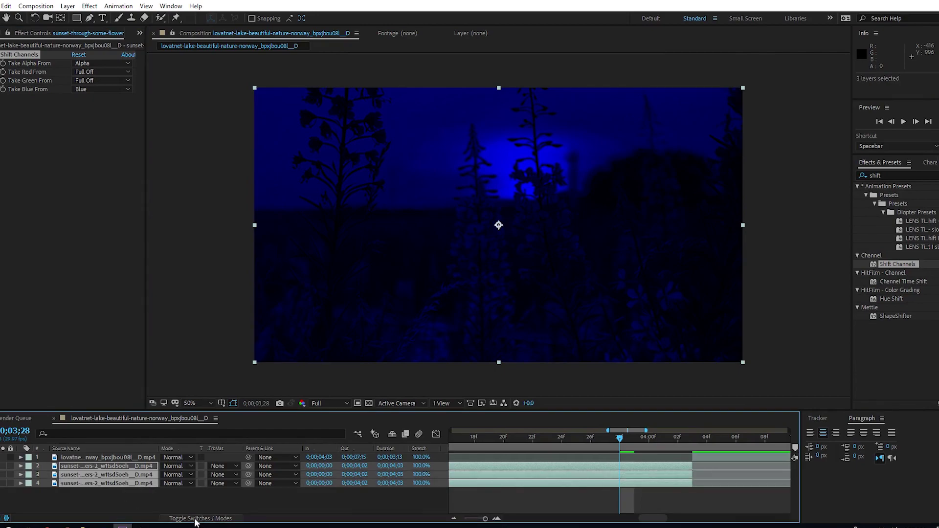
click(195, 519)
key(F4)
click(179, 465)
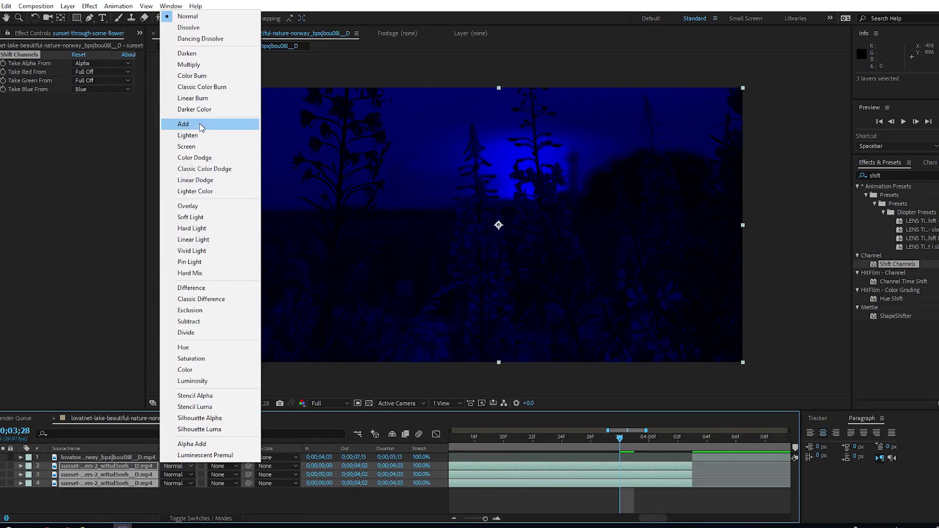
click(199, 123)
scroll(576, 281, up, 1)
drag(540, 221, 691, 382)
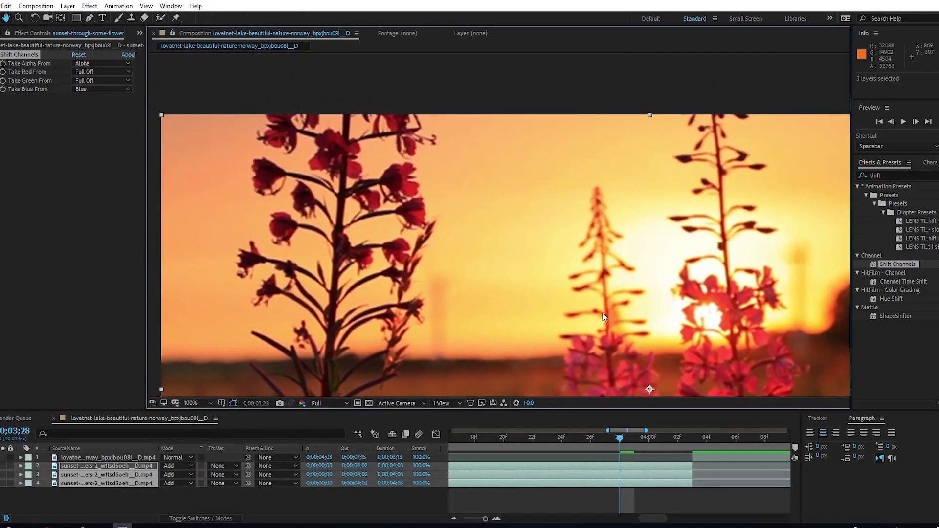
scroll(503, 294, down, 1)
drag(665, 297, 519, 224)
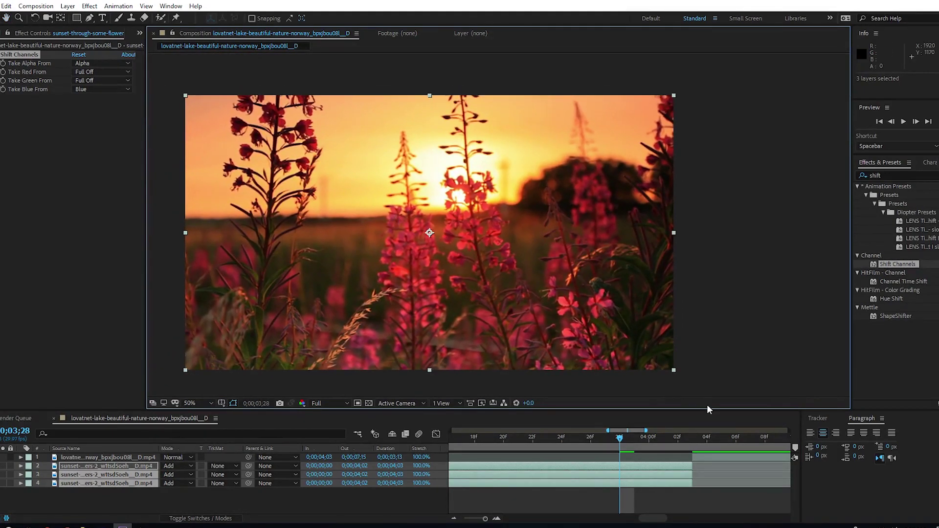
Step: Try nudging the blue and red channel layers apart horizontally and inspect the colour fringes on the flowers
right_click(97, 474)
click(118, 466)
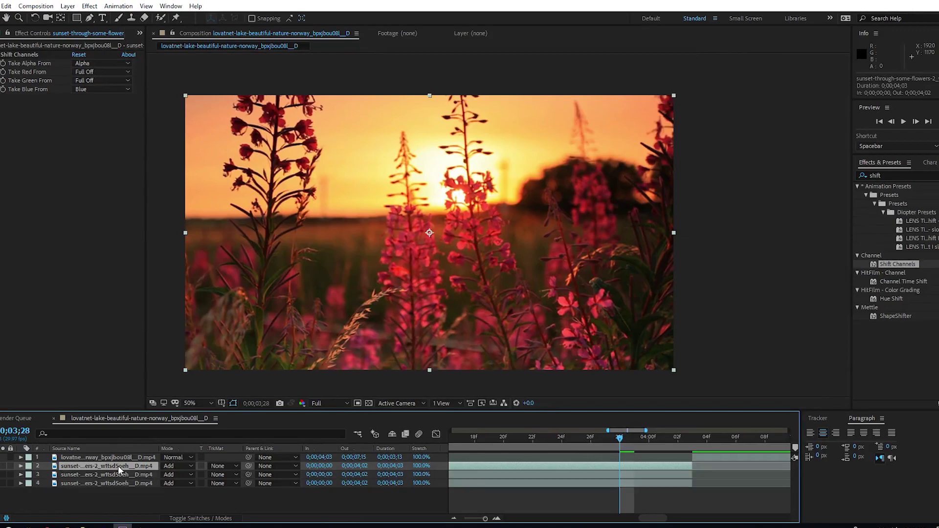
key(Left)
click(127, 485)
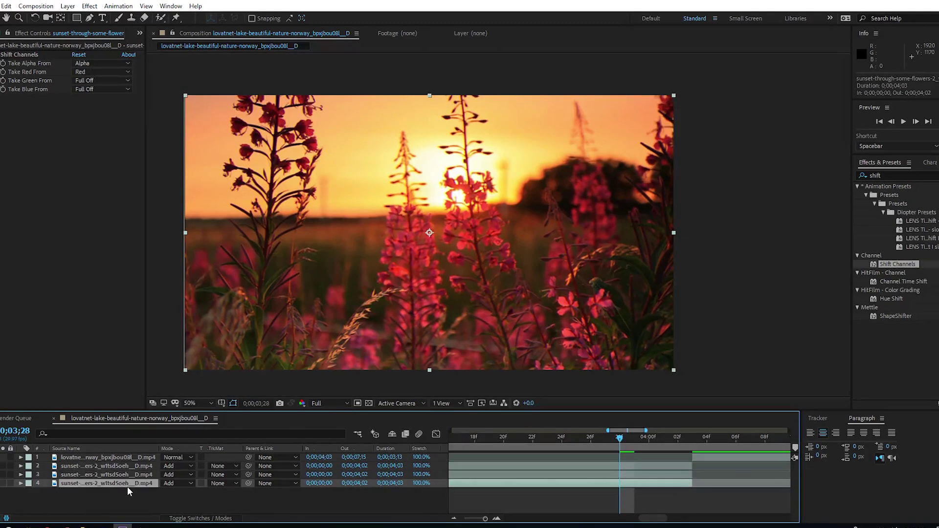
key(slash)
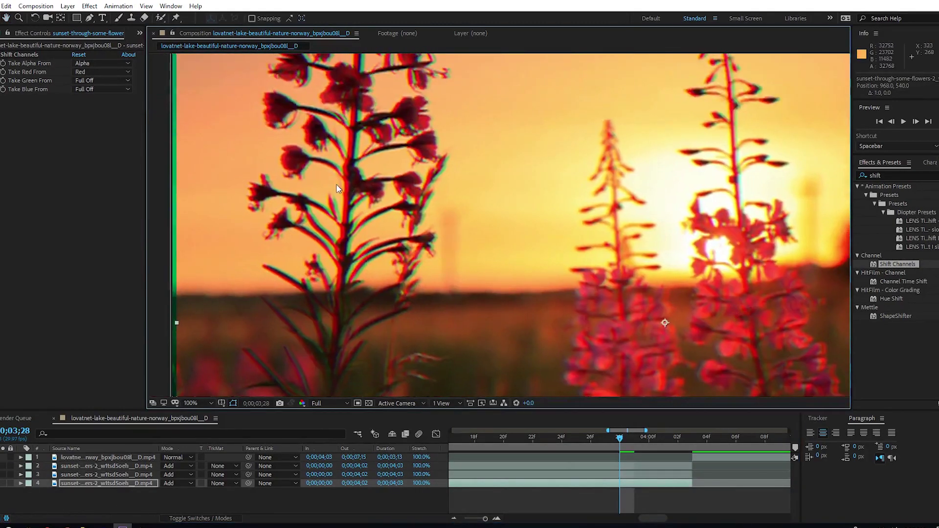
scroll(520, 242, up, 3)
key(period)
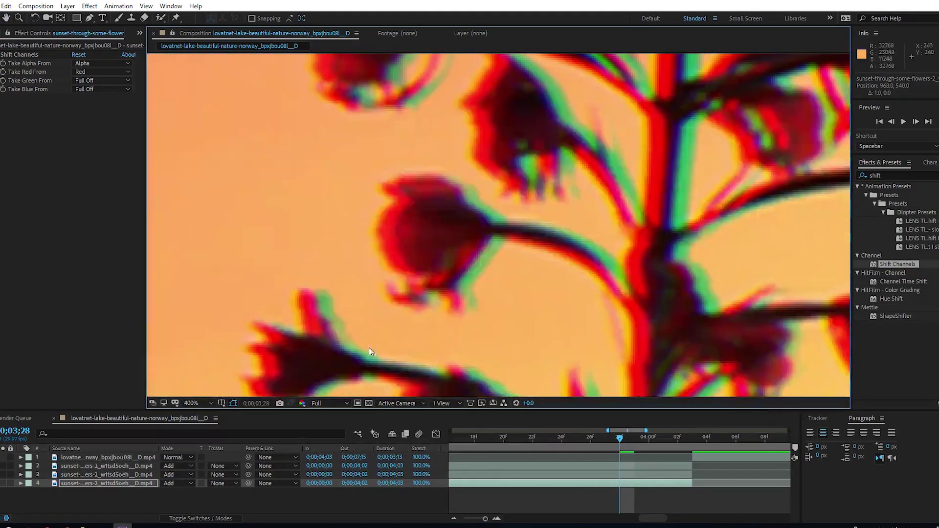
click(152, 466)
click(140, 474)
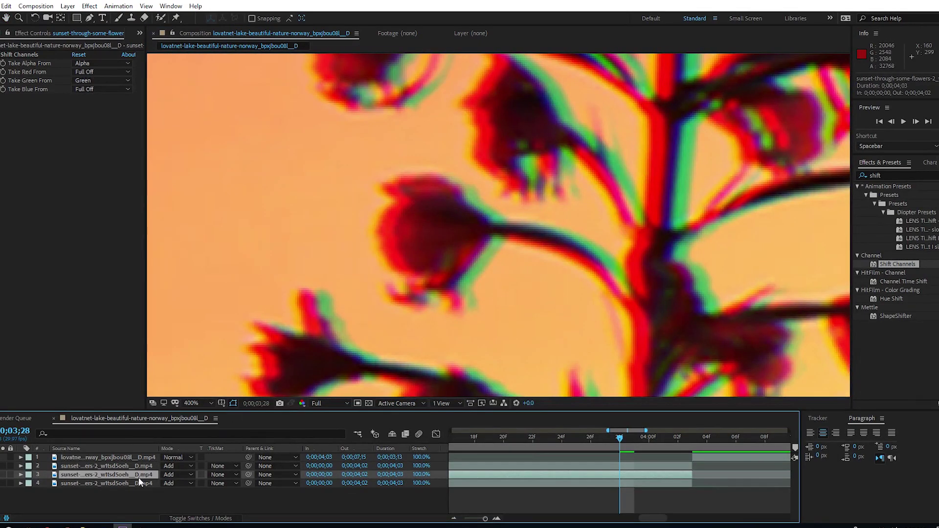
click(139, 483)
key(Right)
drag(607, 443, 621, 440)
scroll(474, 248, down, 1)
Step: Turn the three sunset channel layers into 3D layers
shift+click(137, 466)
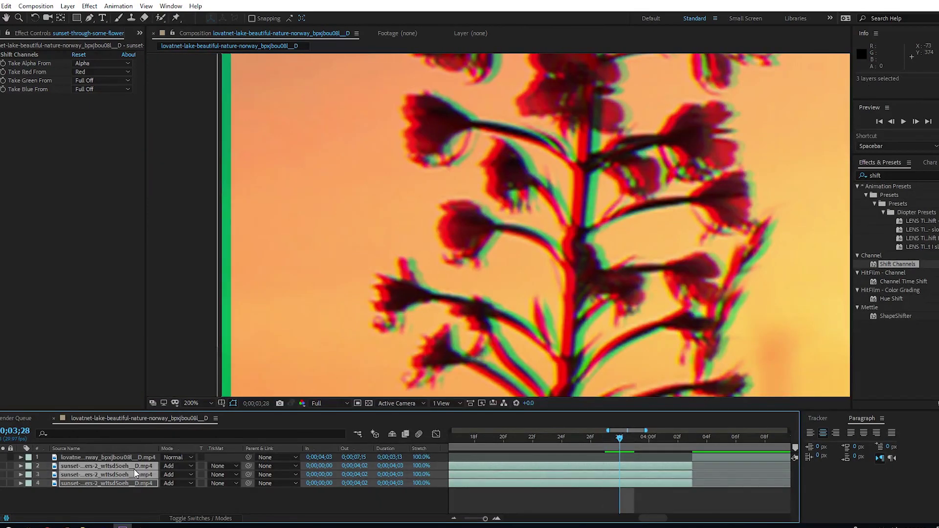
key(comma)
right_click(90, 466)
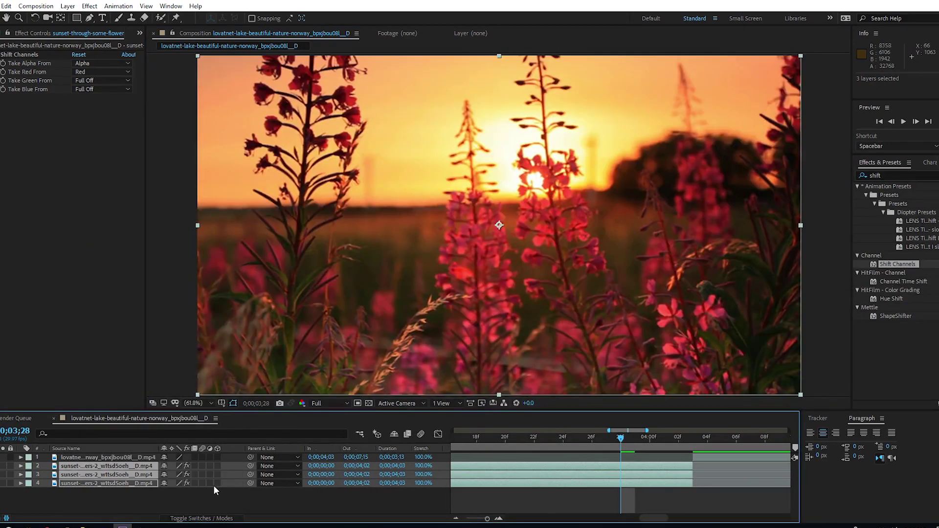
click(218, 471)
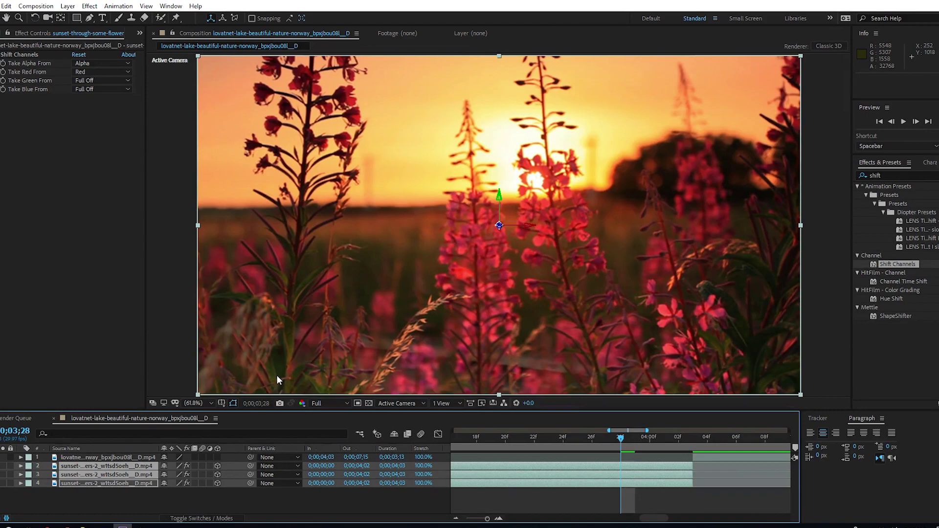
Step: Add Y Rotation and Position keyframes to all three sunset layers at 0;00;03;28
key(r)
click(47, 484)
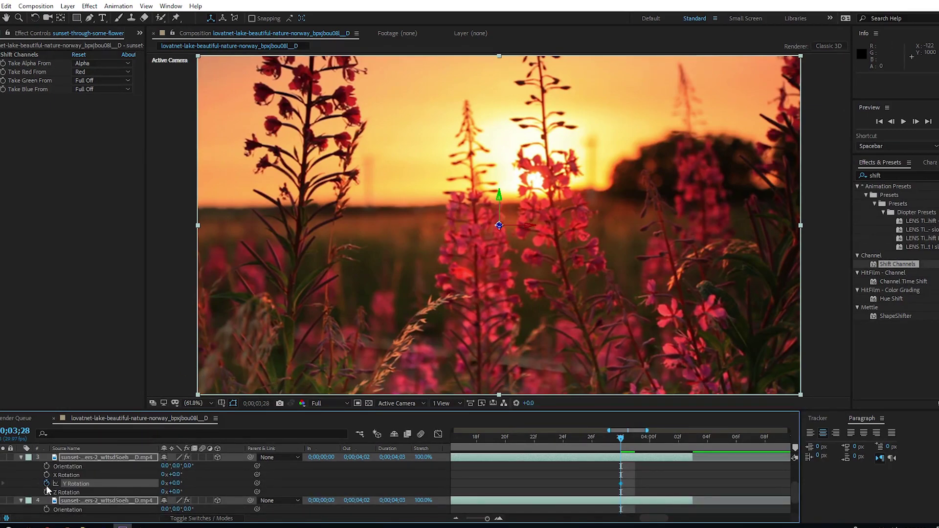
key(p)
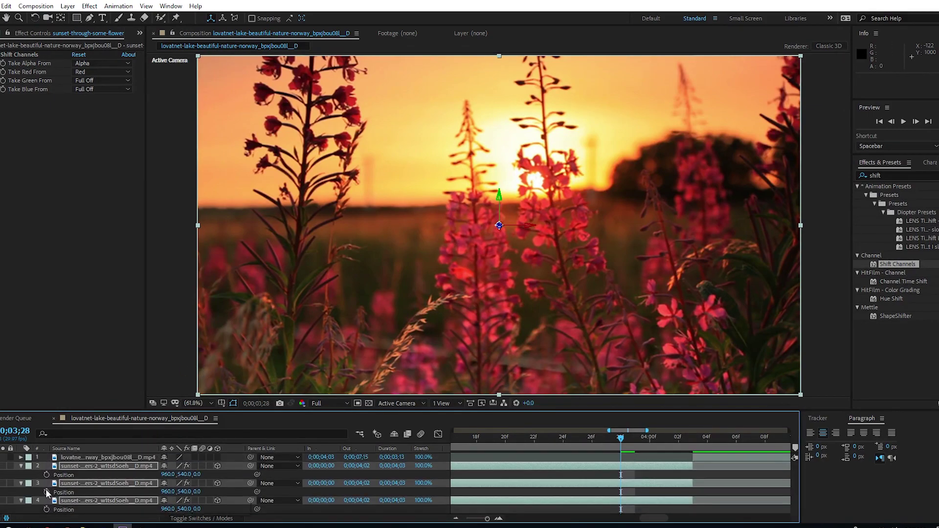
click(47, 474)
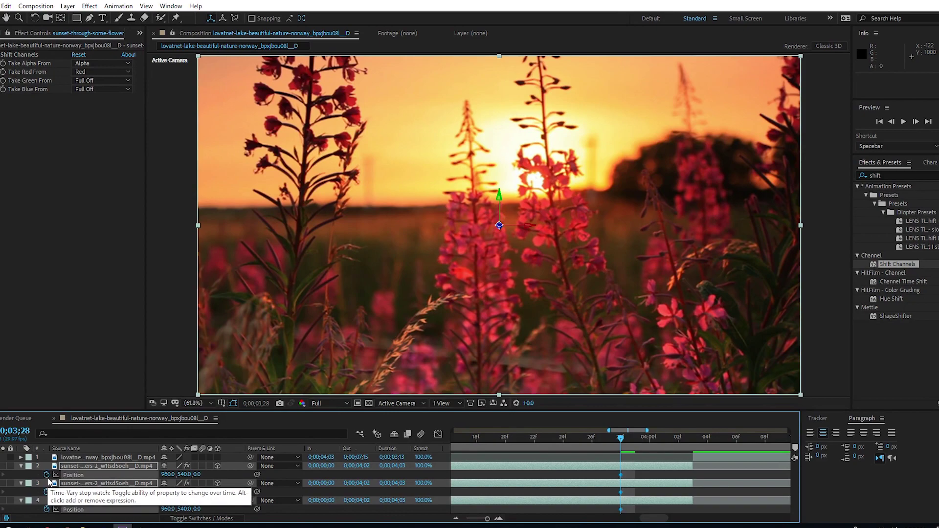
Step: At 0;00;04;02, keyframe the Y Rotation of all three sunset layers to -90°, and enlarge the timeline area
click(691, 439)
click(680, 445)
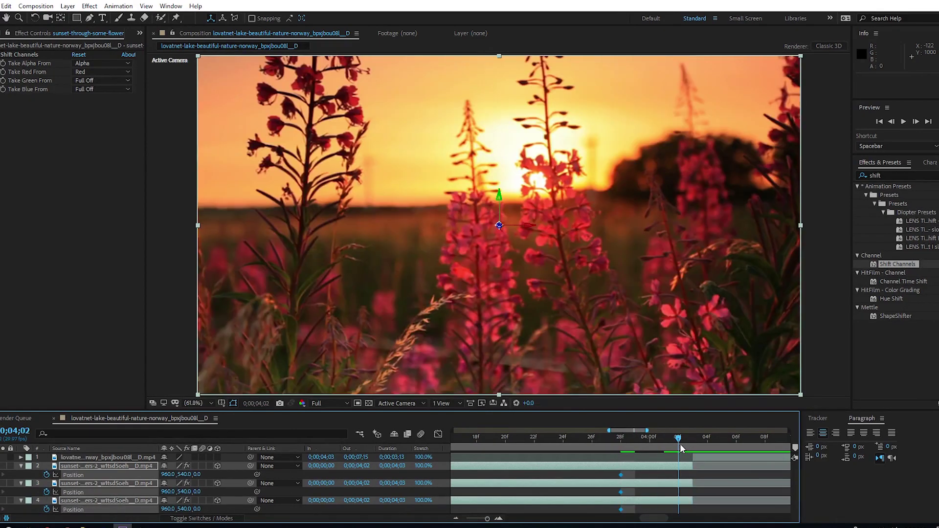
click(676, 468)
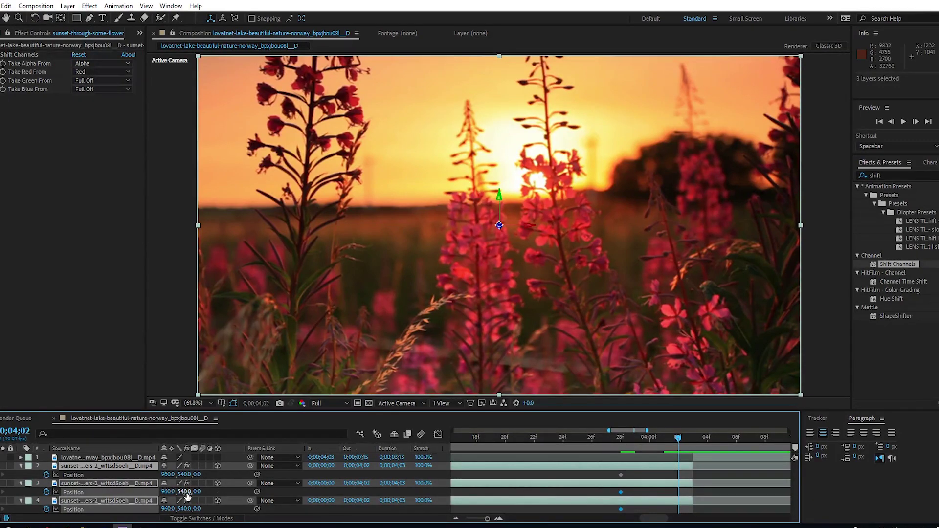
key(u)
drag(171, 483, 180, 483)
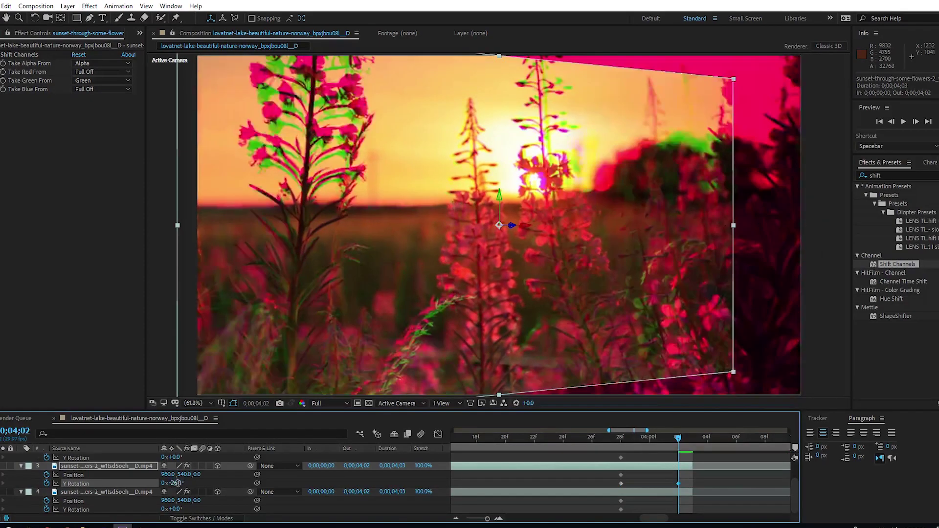
click(634, 438)
mouse_move(634, 438)
mouse_down()
mouse_move(660, 433)
mouse_move(650, 438)
mouse_up()
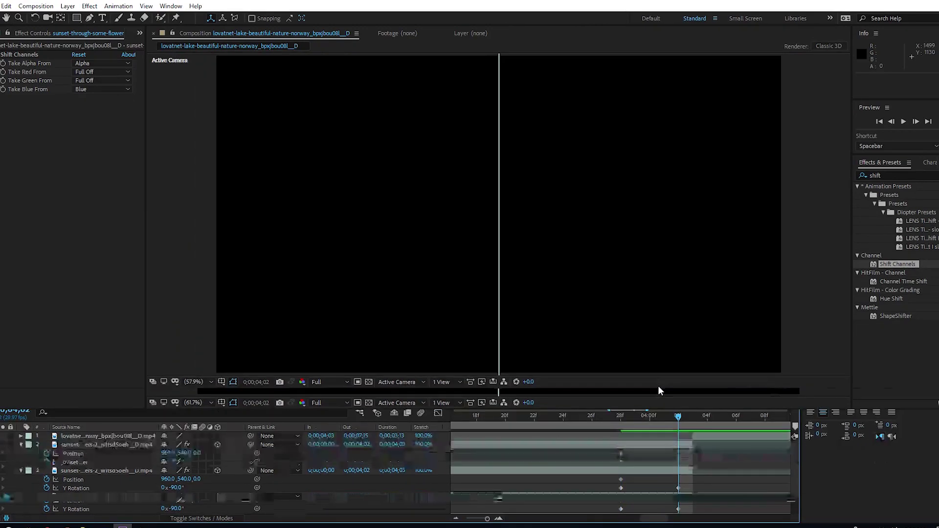
drag(658, 385, 678, 409)
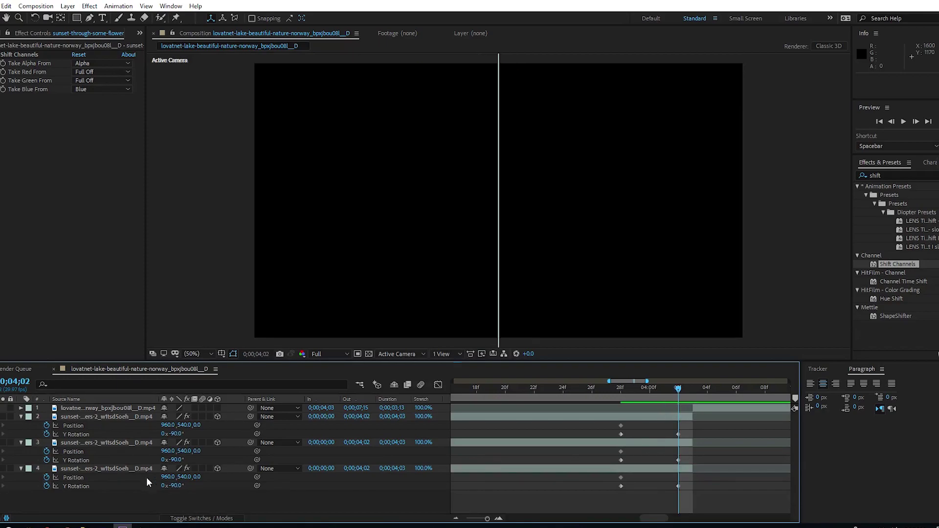
Step: At 0;00;04;02, set the red sunset layer's X position to 930
click(88, 486)
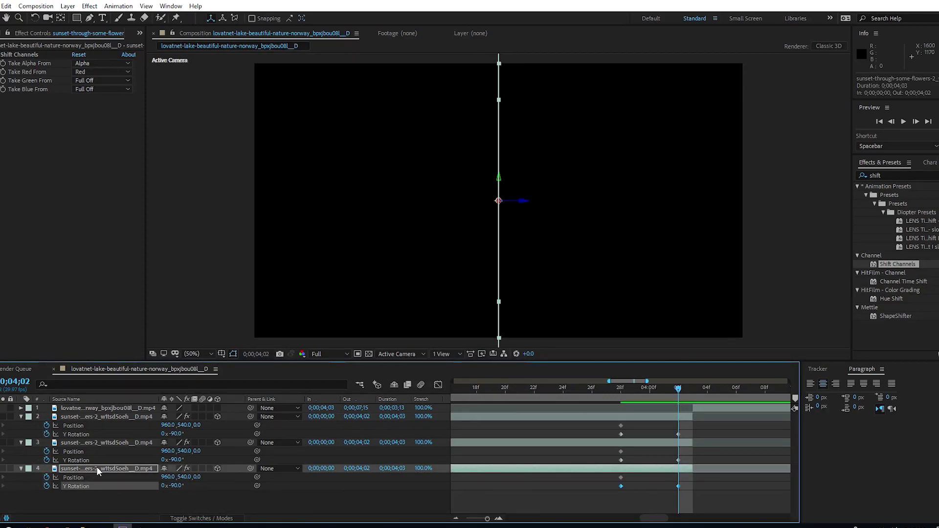
key(shift+Left)
key(shift+Left)
key(shift+Left)
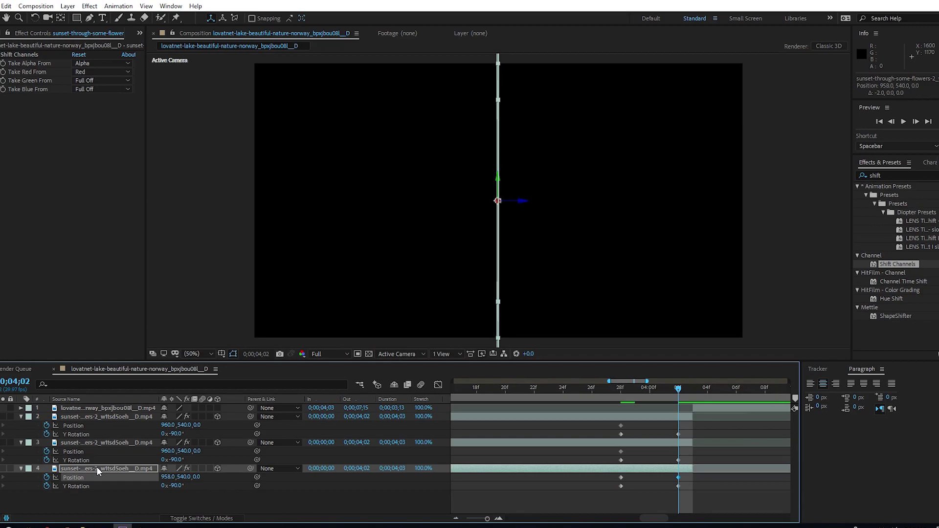
Step: At 0;00;04;02, set the blue sunset layer's X position to 994
click(103, 417)
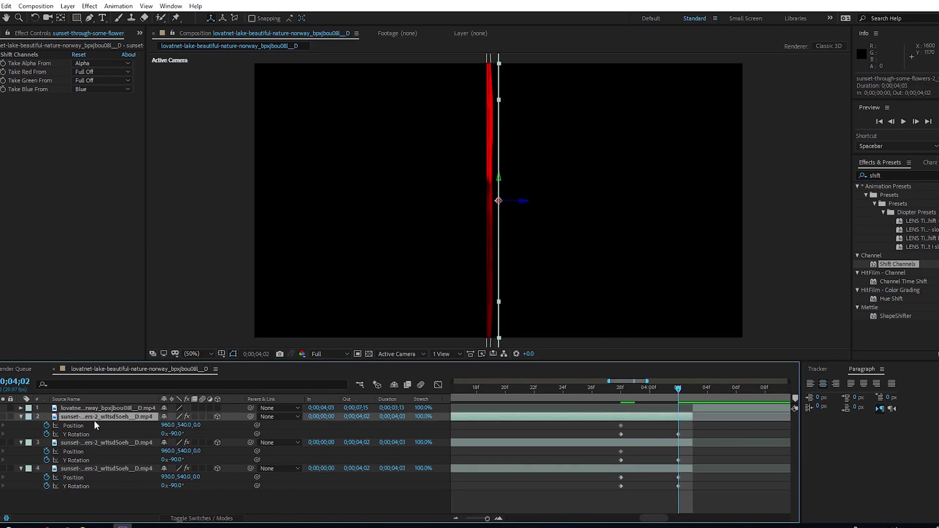
key(shift+Right)
key(shift+Right)
key(shift+Right)
key(Right)
key(Right)
key(Right)
key(Right)
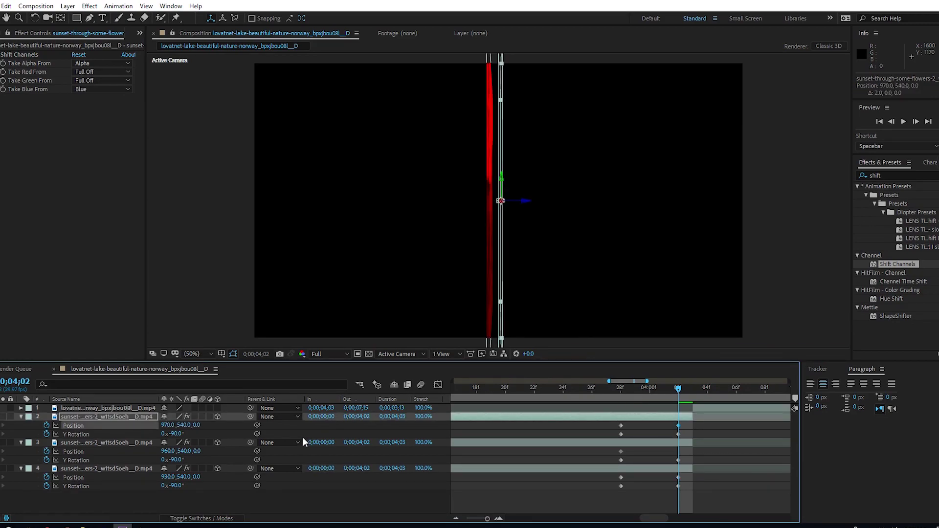
Step: Scrub through the sunset flip and compare it with the reference transition video on Reddit
drag(678, 400, 624, 409)
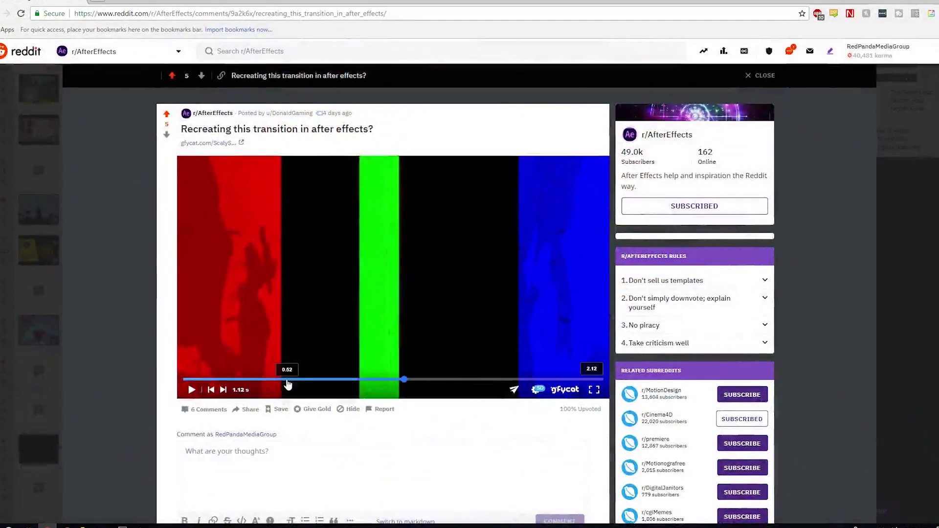
click(210, 389)
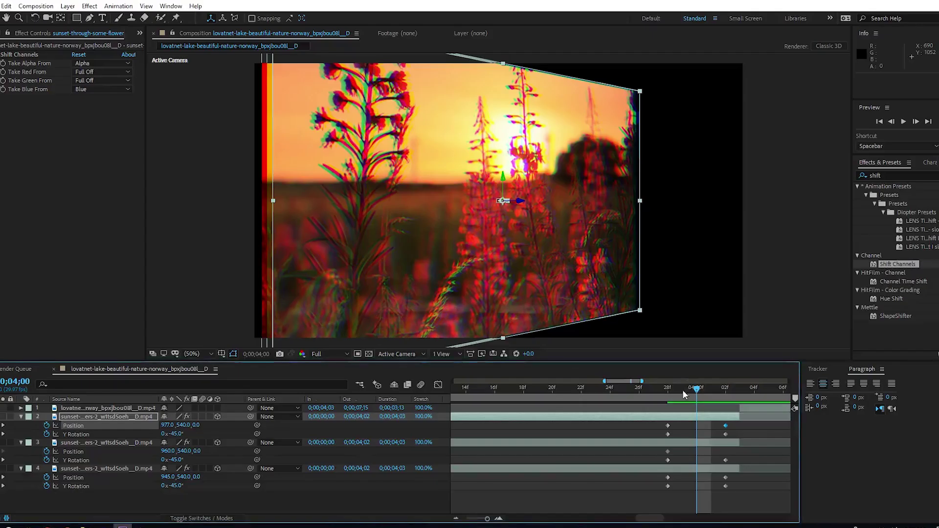
drag(683, 389, 709, 391)
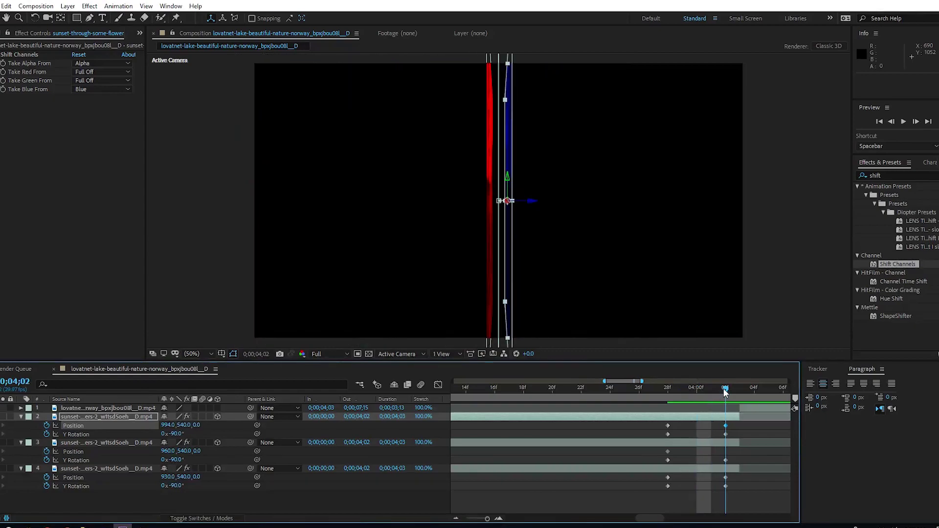
click(722, 391)
Step: Try spreading the blue and red sunset layers far apart horizontally at 0;00;04;02 and scrub through the result
click(704, 419)
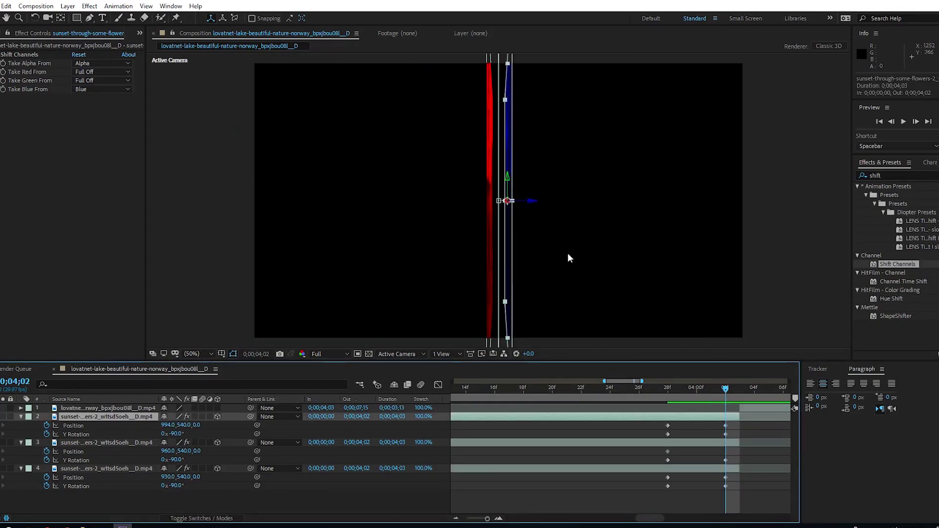
drag(535, 204, 716, 209)
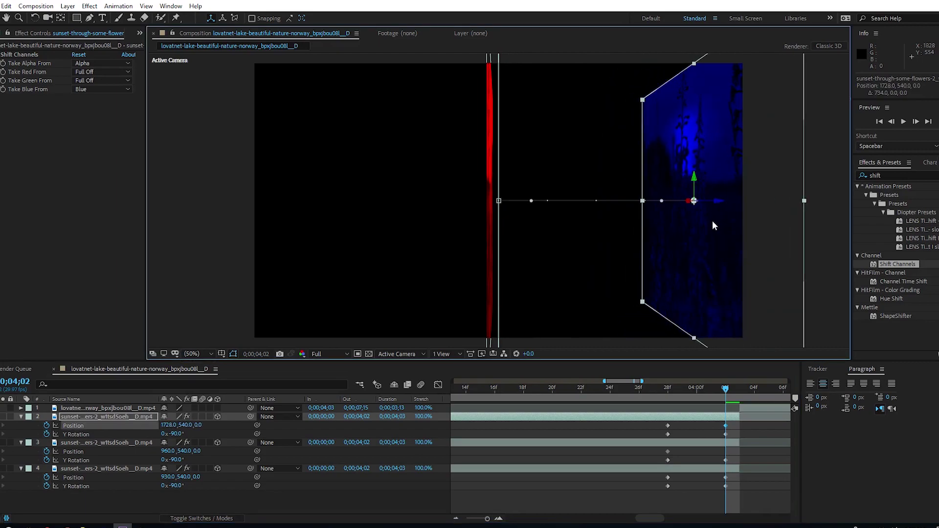
click(700, 468)
drag(512, 203, 299, 223)
drag(656, 391, 713, 393)
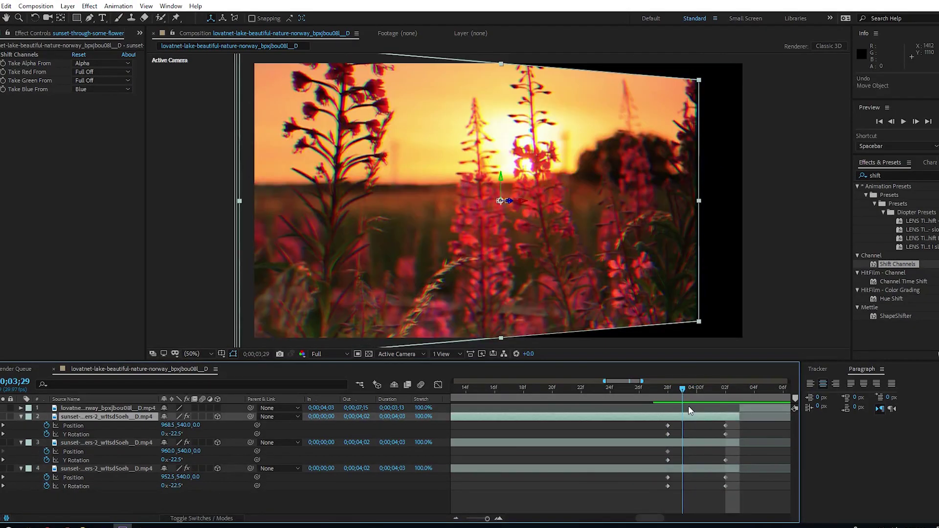
Step: At 0;00;04;03, duplicate the lake clip layer twice
drag(690, 397, 740, 396)
click(753, 407)
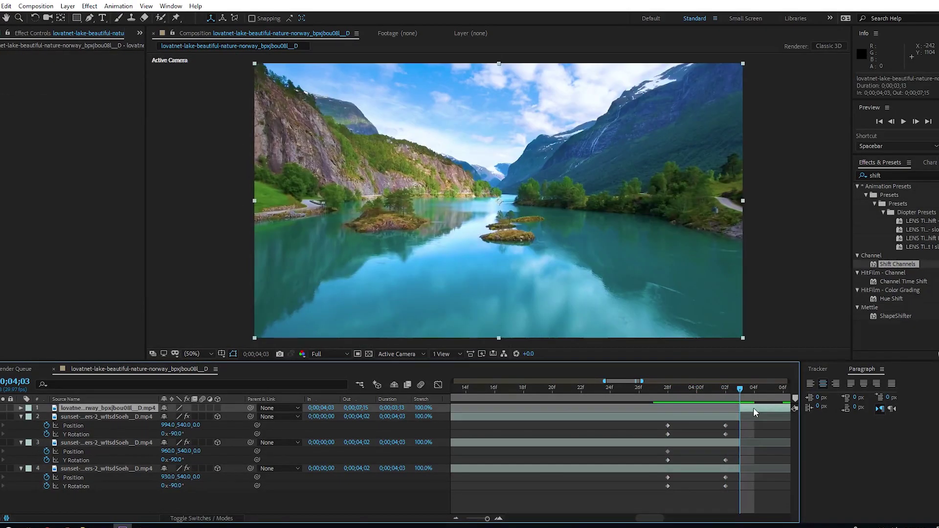
key(ctrl+d)
key(ctrl+d)
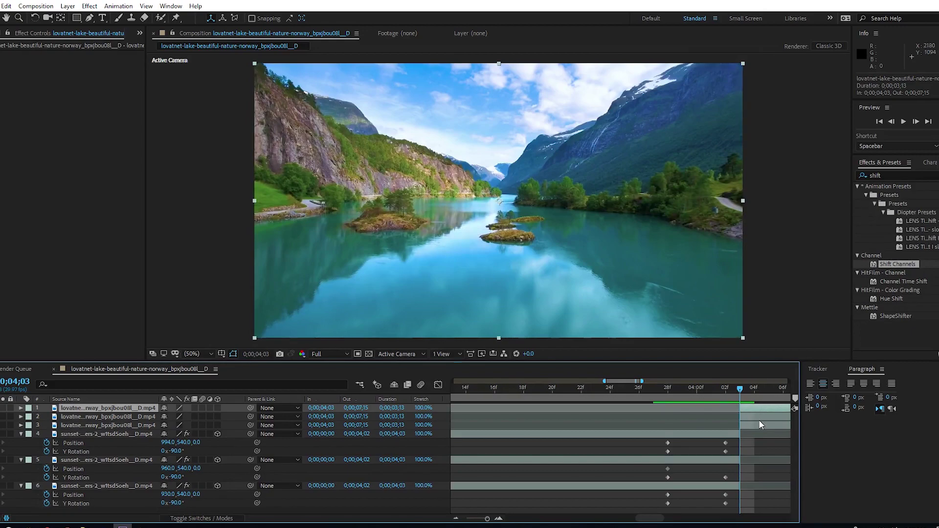
Step: Apply Shift Channels to the lowest lake layer and set its green and blue sources to Full Off
click(761, 425)
drag(895, 263, 753, 430)
click(102, 80)
click(98, 192)
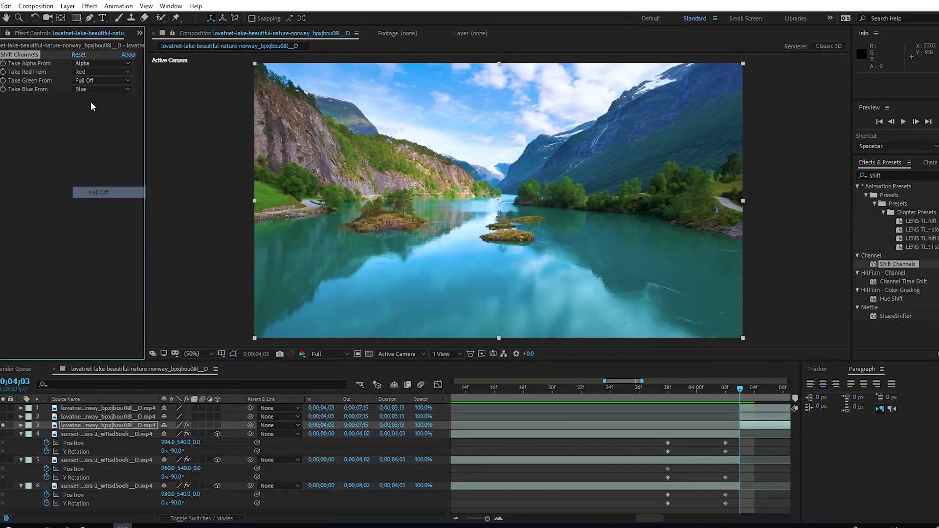
click(101, 89)
click(98, 201)
Step: Apply Shift Channels to the middle lake layer and set its red and blue sources to Full Off
click(747, 416)
drag(905, 266, 748, 418)
click(102, 72)
click(98, 184)
click(102, 89)
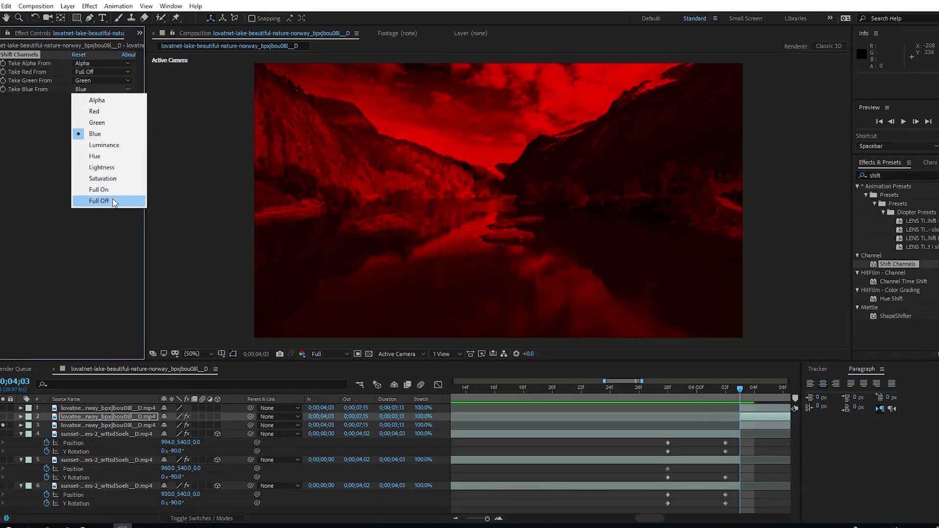
click(99, 201)
Step: Apply Shift Channels to the uppermost lake layer, set its red and green sources to Full Off, and make the layer visible
click(783, 408)
drag(895, 264, 744, 410)
click(102, 71)
click(99, 184)
click(102, 81)
click(99, 192)
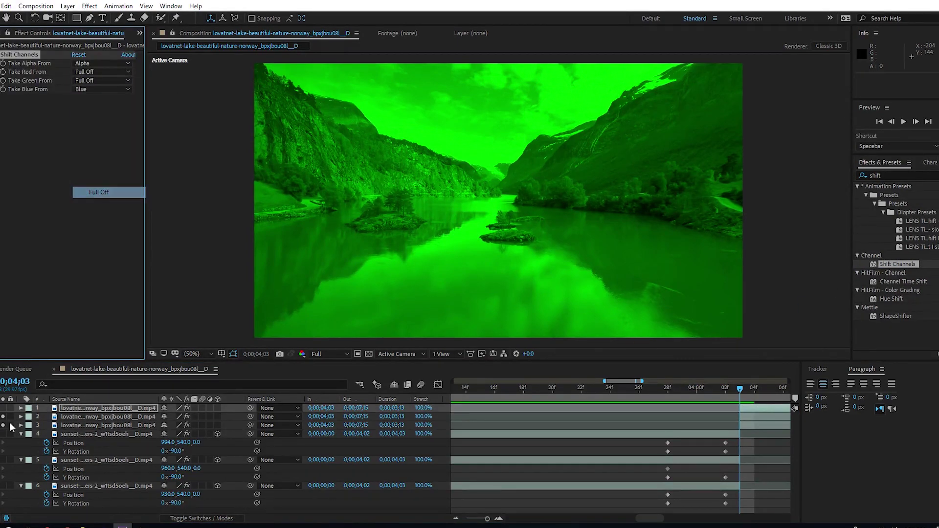
click(3, 408)
Step: Reveal the Position of all three lake layers and set their blending mode to Add
shift+click(84, 425)
key(p)
key(F4)
click(185, 408)
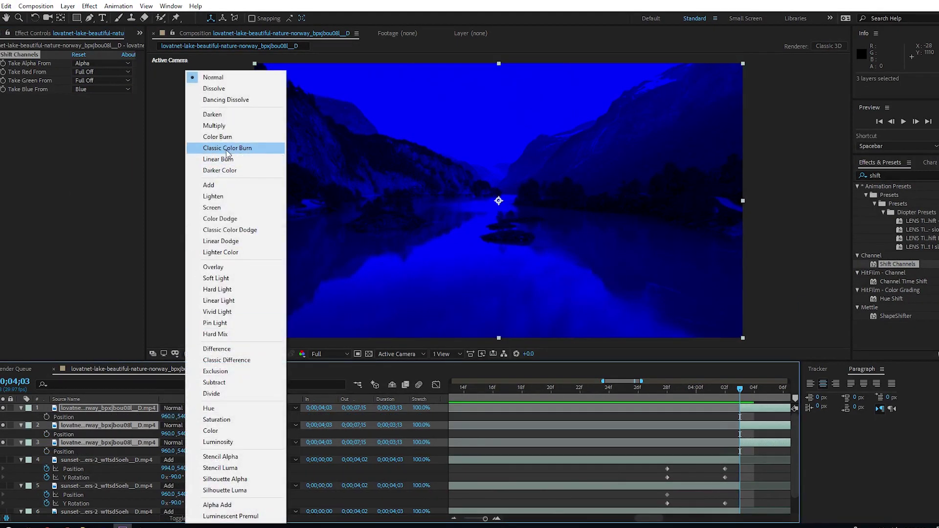
click(215, 185)
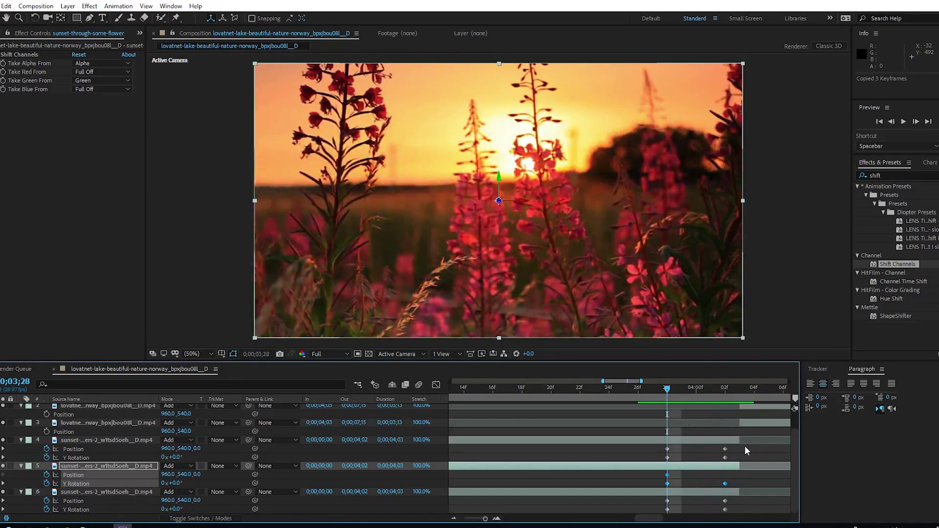
Step: Make the three lake layers 3D and add Position and Y Rotation keyframes to them at 0;00;04;07
scroll(745, 445, up, 1)
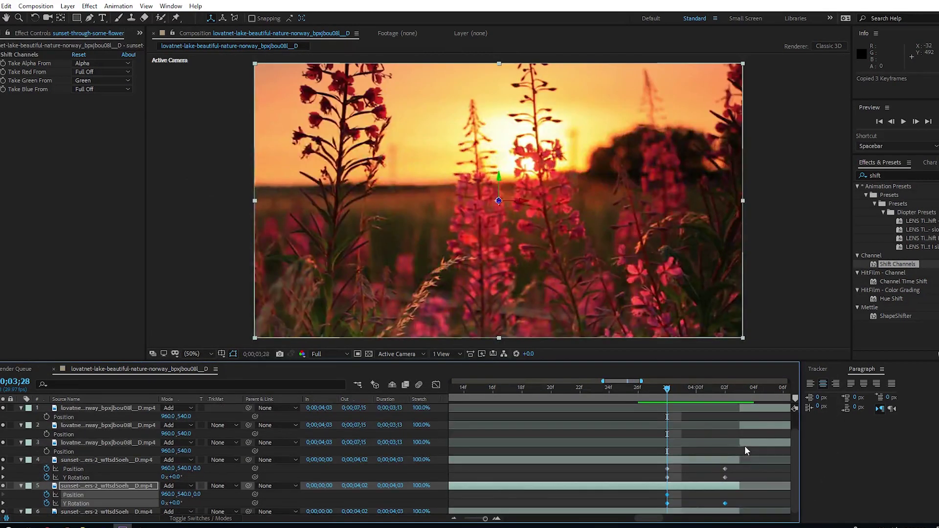
drag(737, 391, 740, 391)
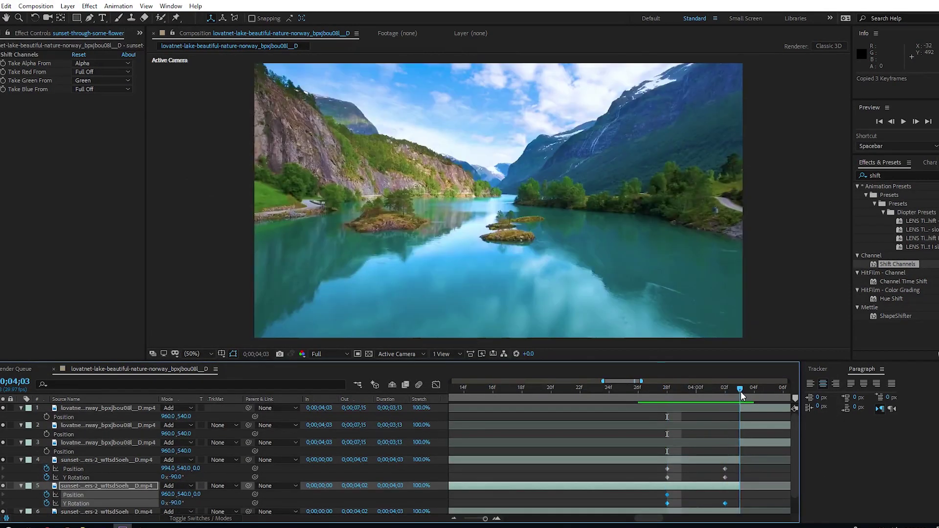
key(bracketleft)
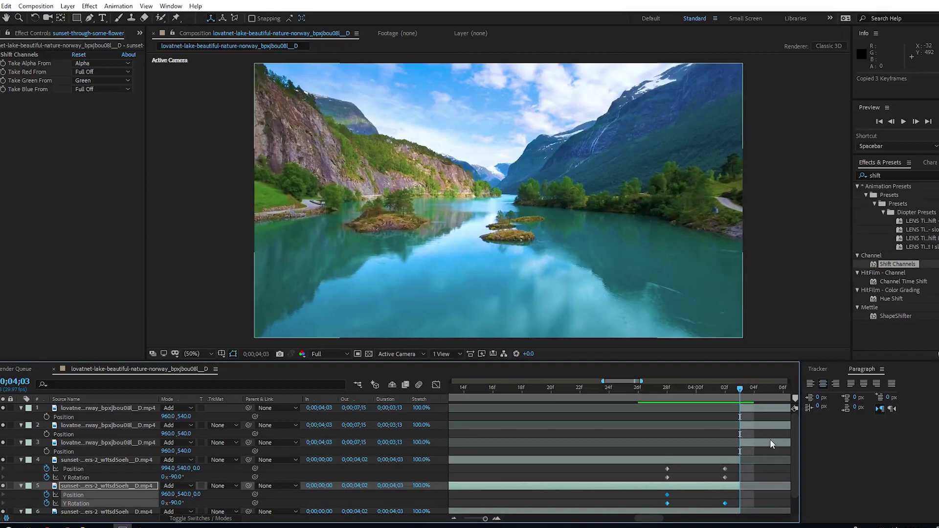
key(Page_Down)
key(Page_Down)
key(Page_Down)
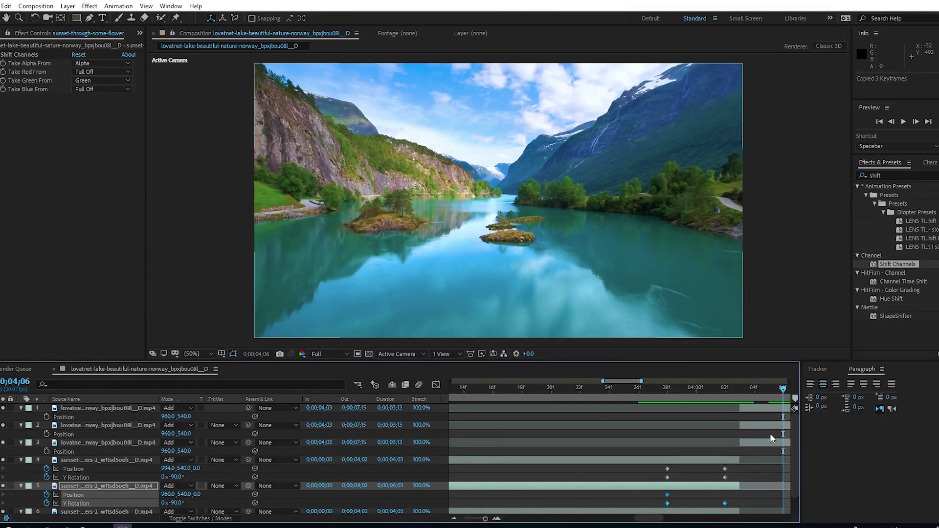
key(Page_Down)
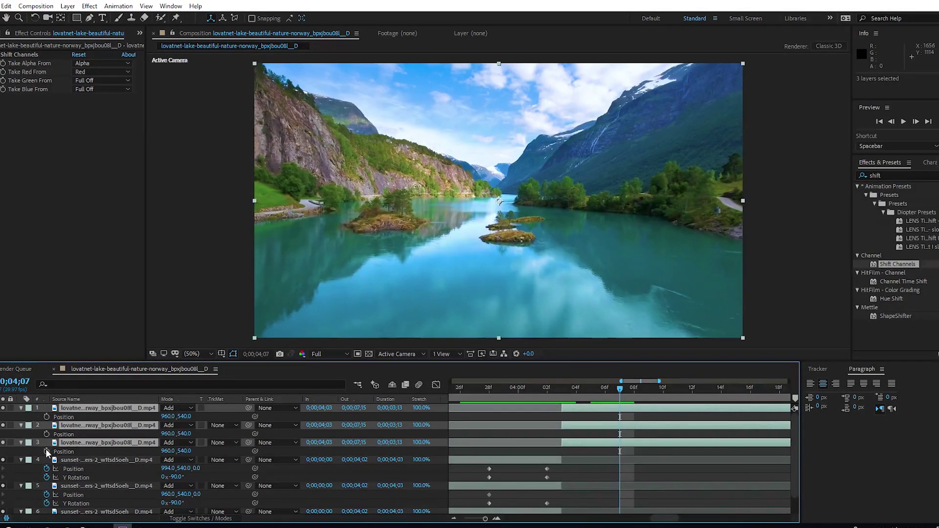
click(46, 451)
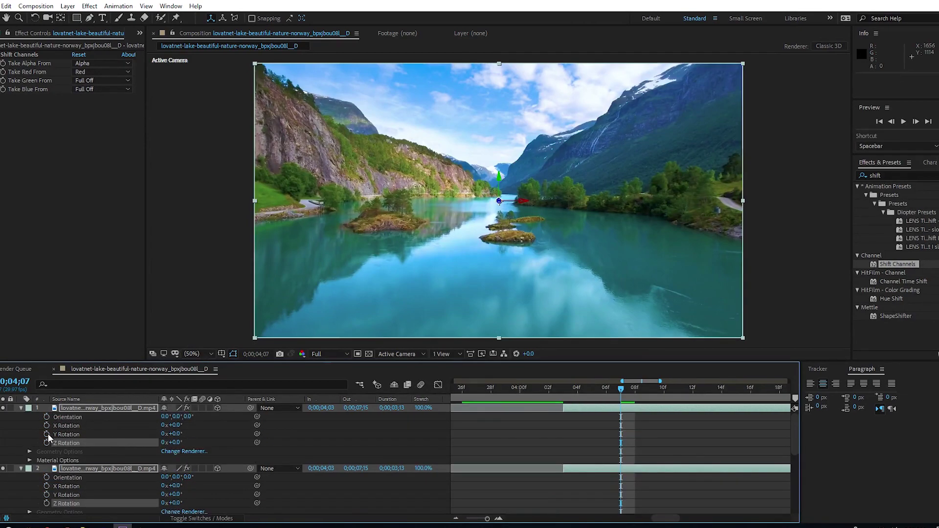
click(46, 433)
scroll(553, 460, down, 1)
scroll(553, 460, up, 1)
Step: At 0;00;04;03, set the lake layers' Y Rotation to -90° and the X position of the red layer to 930 and the blue to 994
click(565, 394)
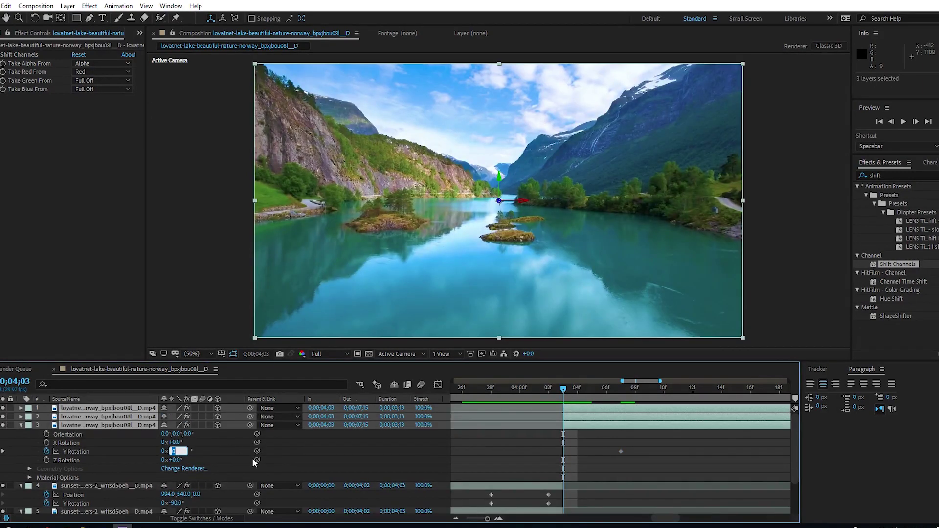
text(-90)
key(Return)
mouse_move(581, 397)
mouse_down()
mouse_move(609, 395)
mouse_move(563, 395)
mouse_up()
click(139, 425)
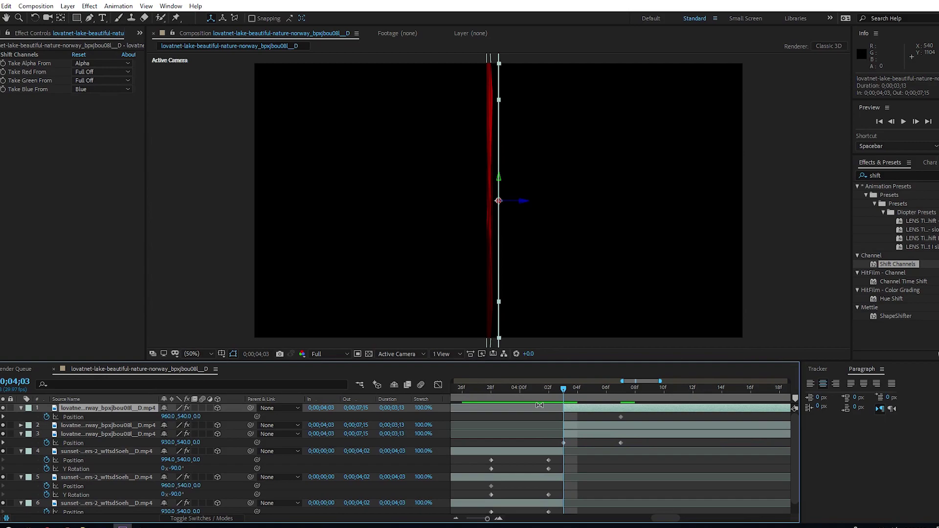
key(ctrl+v)
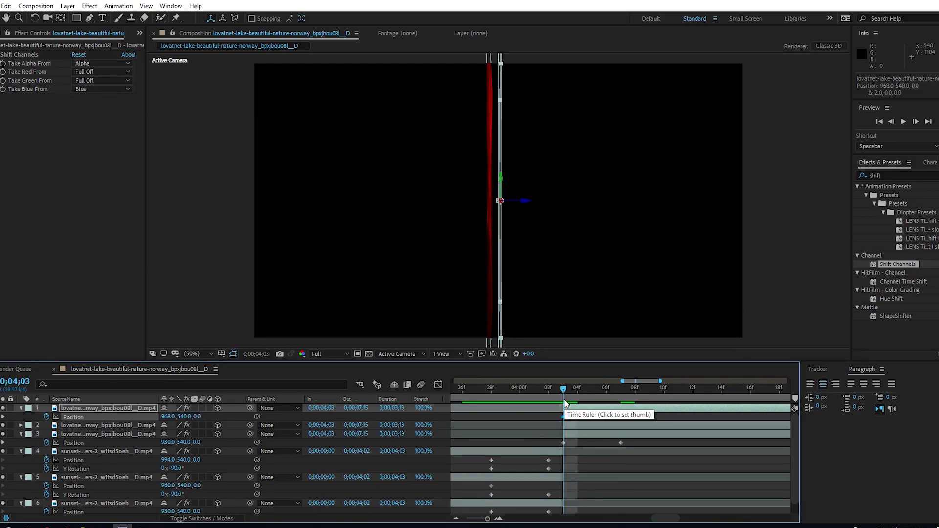
Step: Move the ending keyframes of all three sunset layers to 0;00;04;03
click(538, 453)
scroll(536, 466, down, 1)
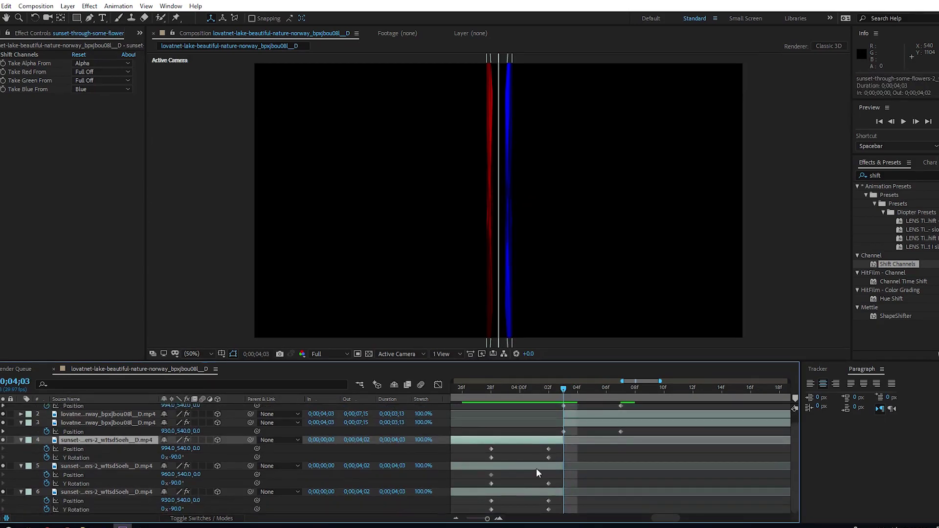
shift+click(536, 491)
drag(542, 447, 558, 511)
mouse_move(549, 450)
mouse_down()
mouse_move(563, 456)
mouse_move(562, 438)
mouse_up()
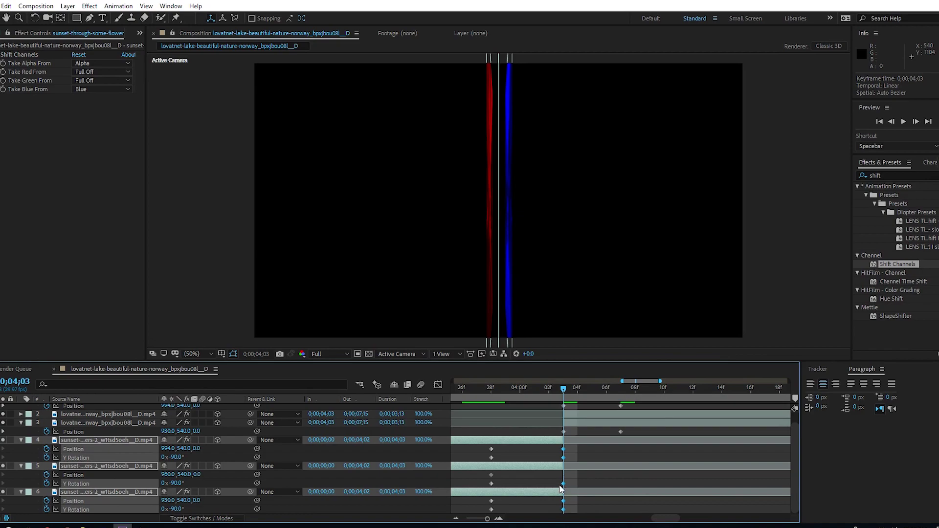
Step: Move the ending Position and Y Rotation keyframes of the three lake layers to 0;00;04;08
click(569, 424)
scroll(574, 411, up, 1)
shift+click(574, 412)
key(ctrl+v)
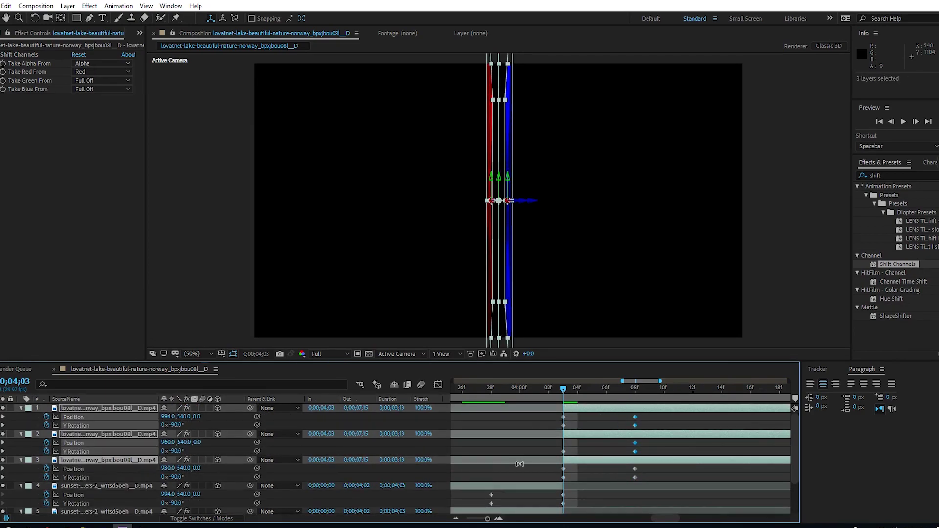
Step: Apply Easy Ease to the starting keyframes of the three sunset layers at 0;00;03;28
scroll(510, 465, down, 2)
click(487, 442)
drag(483, 446, 507, 513)
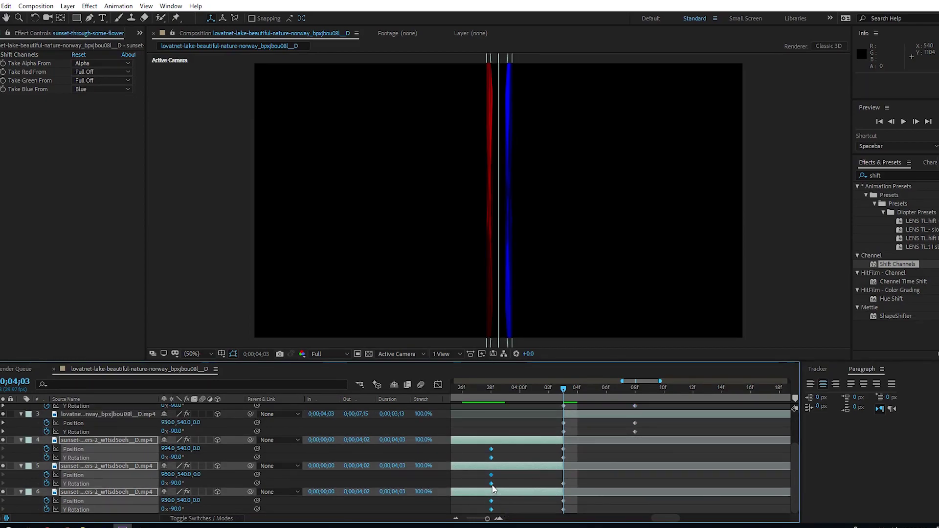
right_click(492, 495)
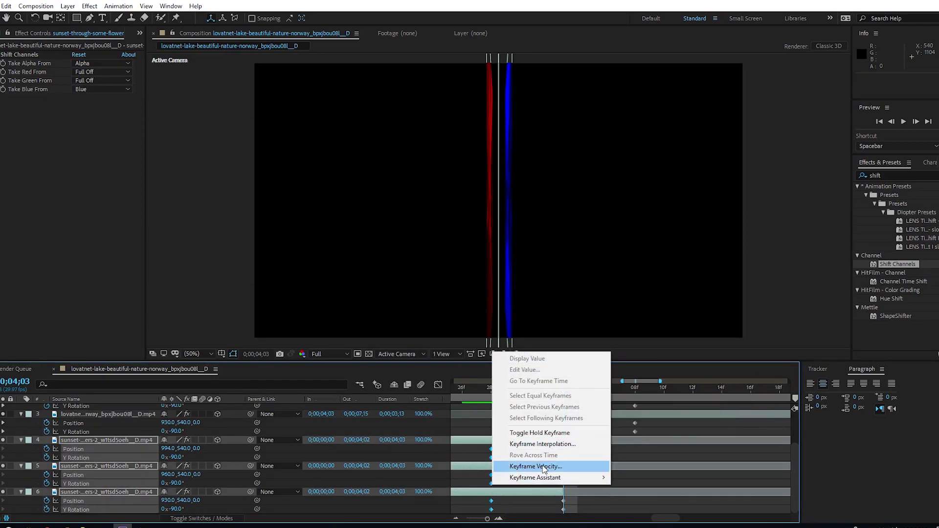
click(652, 410)
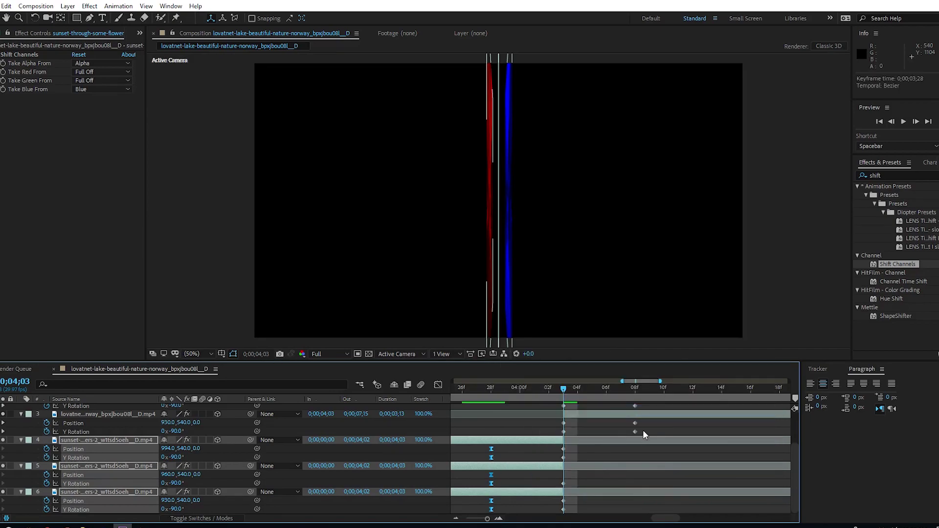
Step: Apply Easy Ease to the ending keyframes of the three lake layers at 0;00;04;08
scroll(643, 430, up, 3)
drag(642, 416, 632, 474)
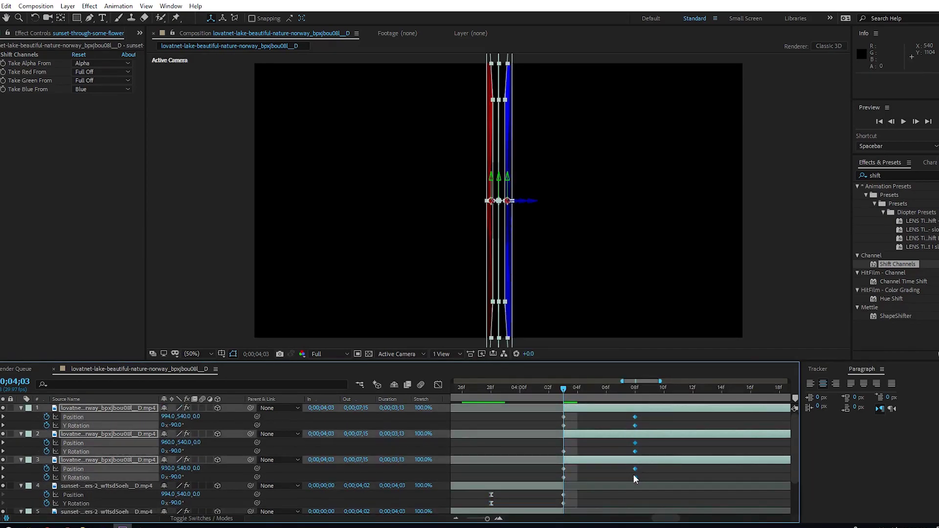
right_click(633, 473)
mouse_move(685, 471)
click(805, 404)
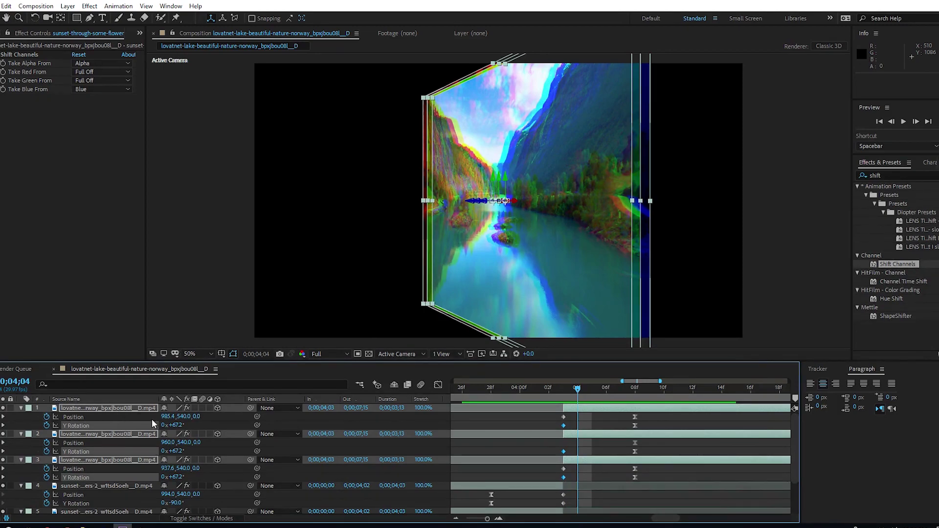
Step: Enable motion blur for all layers and for the composition
key(ctrl+a)
click(202, 408)
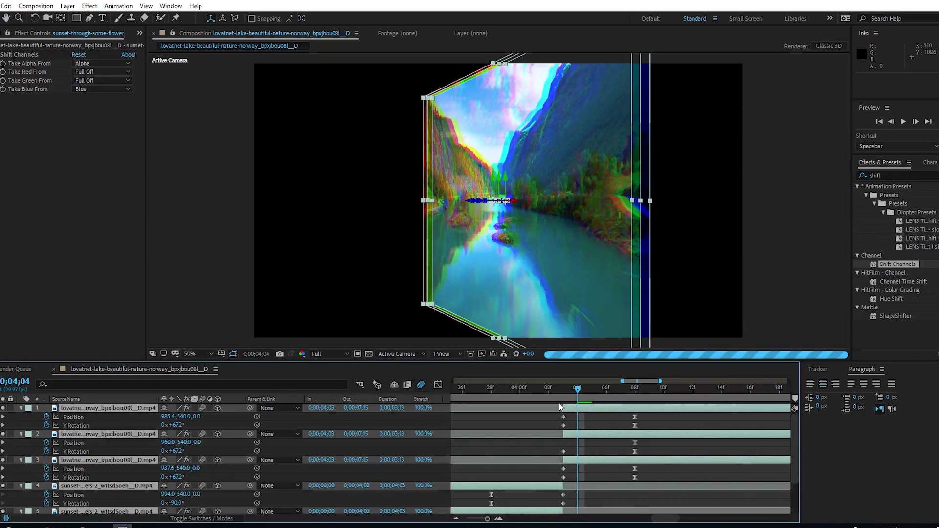